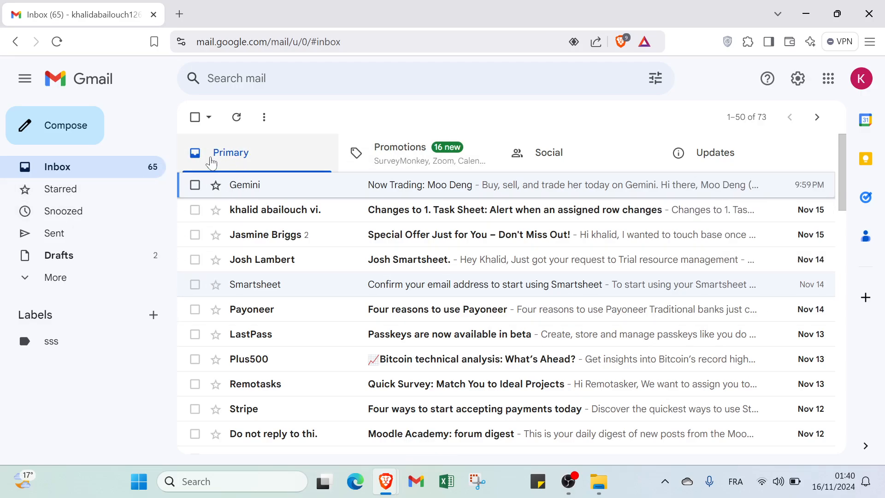
Start a new message in an enlarged window, addressed to the account owner's own contact, with the subject "asking for advices".
{"action": "left_click", "coordinate": [87, 135]}
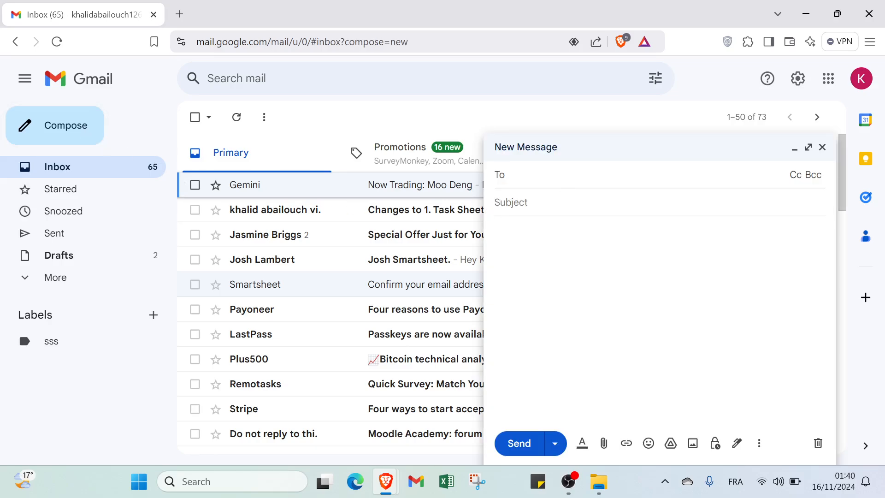
{"action": "left_click", "coordinate": [810, 149]}
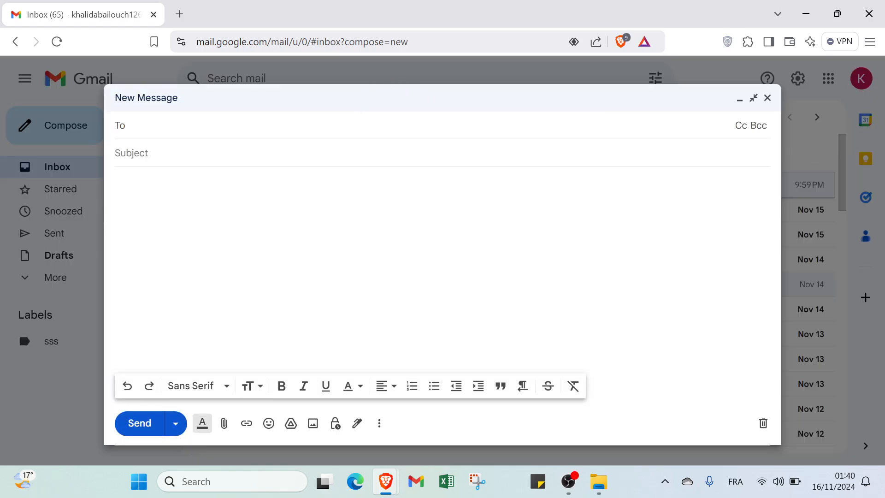
{"action": "type", "text": "kha"}
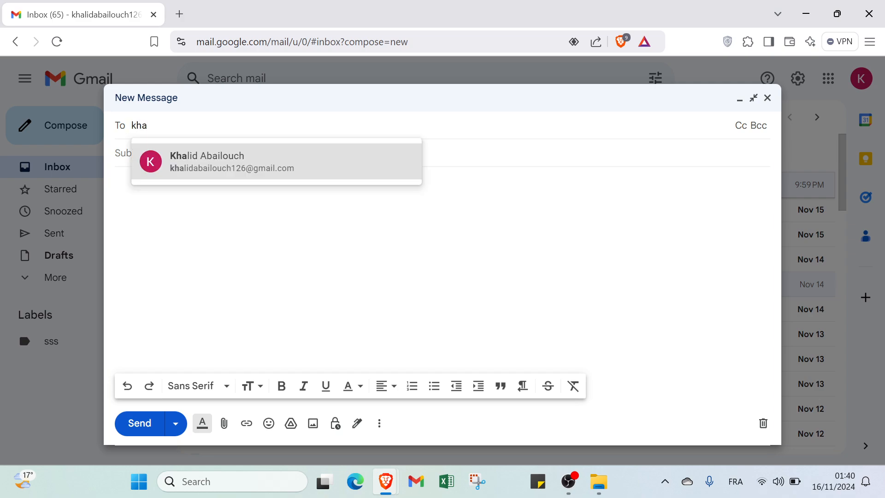
{"action": "key", "text": "Return"}
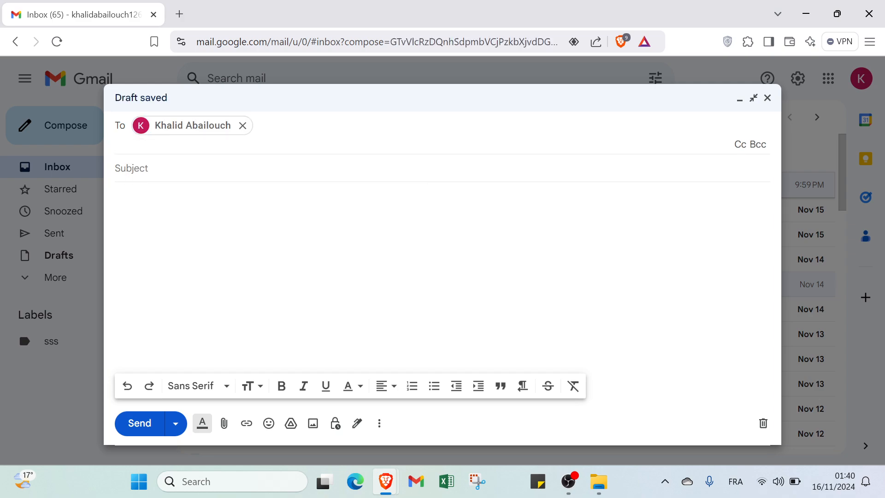
{"action": "left_click", "coordinate": [303, 173]}
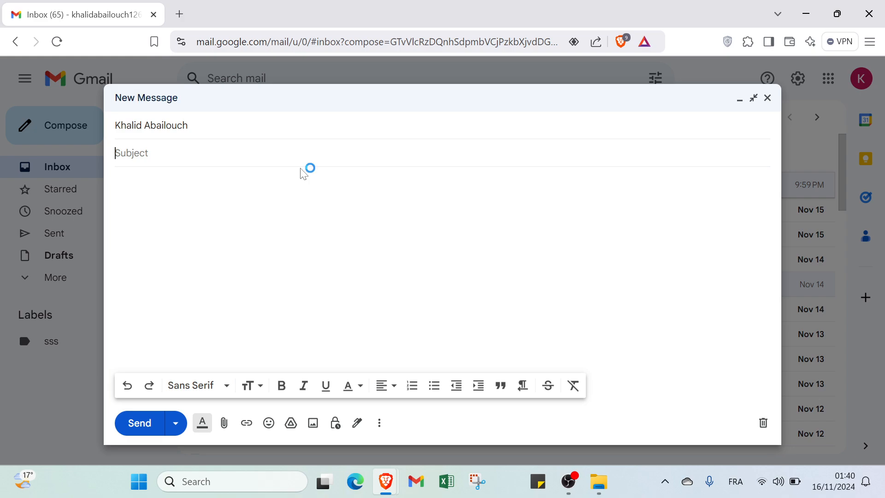
{"action": "type", "text": "asking for advices"}
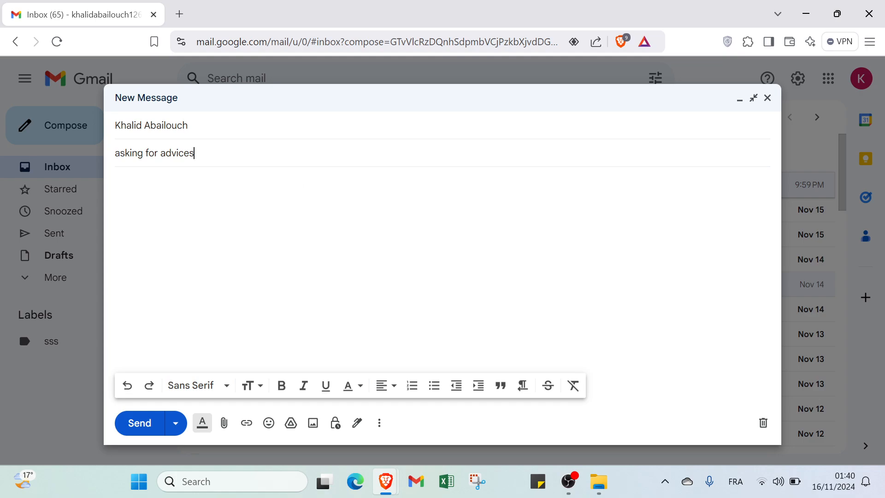
Write the message body "hey i hope everything is well with you i just wanted some advices for some could you help me".
{"action": "left_click", "coordinate": [115, 181]}
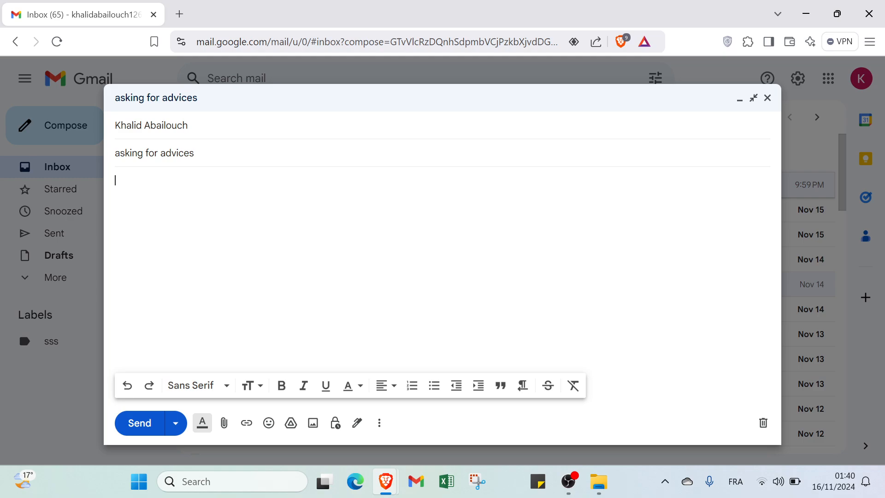
{"action": "type", "text": "hey i hope everythi"}
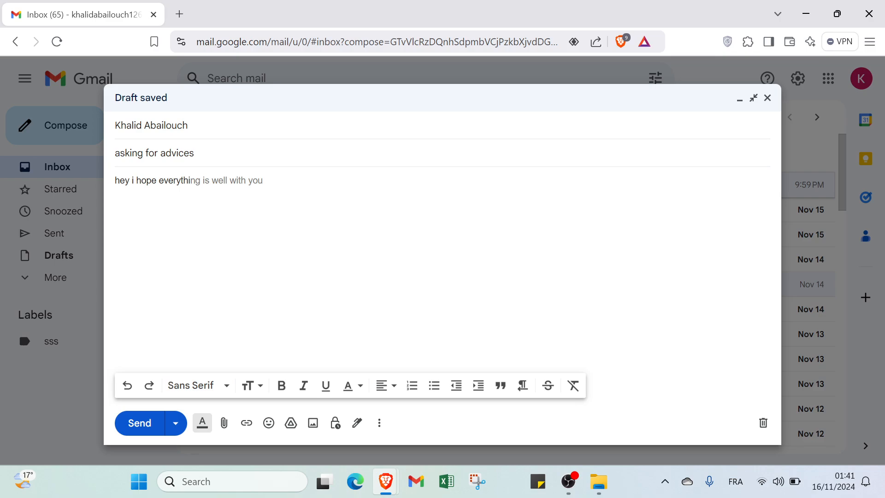
{"action": "key", "text": "Tab"}
{"action": "type", "text": "i jud"}
{"action": "key", "text": "BackSpace"}
{"action": "type", "text": "st "}
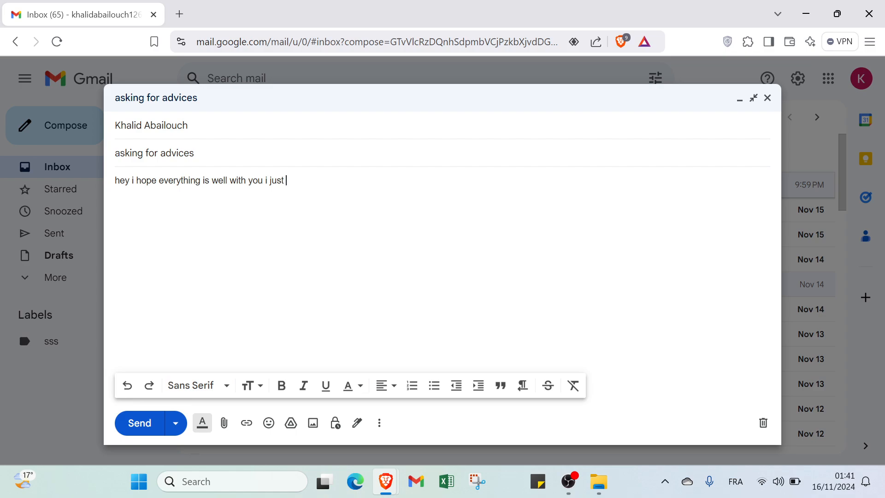
{"action": "type", "text": "wanted some advices fo"}
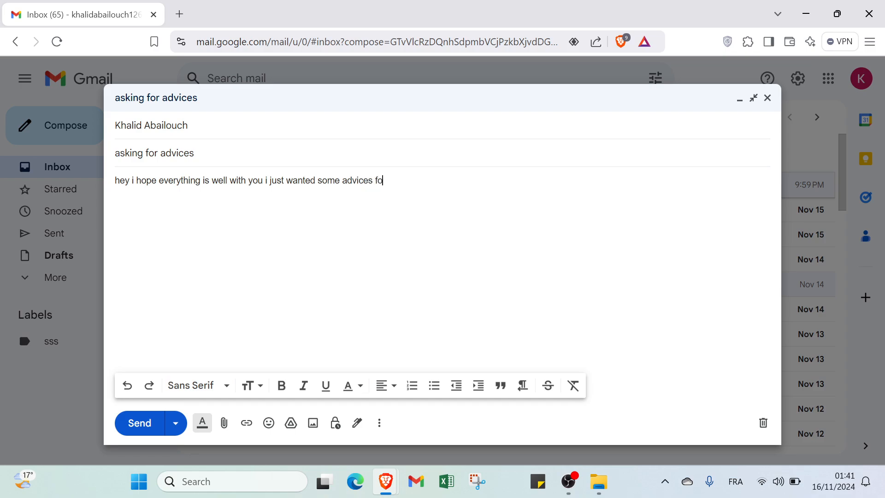
{"action": "type", "text": "r some could you help me"}
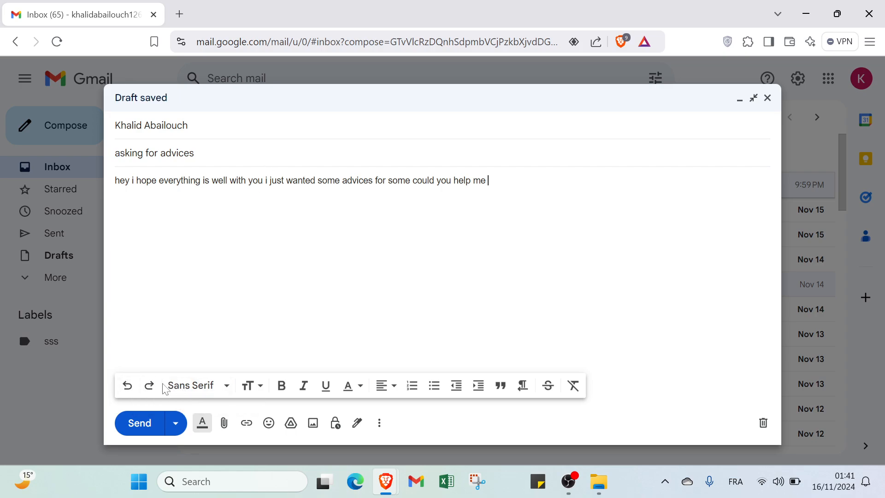
Undo the most recent typing in the message body, back into the word "could", and redo all of it.
{"action": "key", "text": "BackSpace"}
{"action": "key", "text": "BackSpace"}
{"action": "key", "text": "BackSpace"}
{"action": "key", "text": "BackSpace"}
{"action": "key", "text": "BackSpace"}
{"action": "key", "text": "BackSpace"}
{"action": "key", "text": "BackSpace"}
{"action": "key", "text": "BackSpace"}
{"action": "key", "text": "BackSpace"}
{"action": "key", "text": "BackSpace"}
{"action": "key", "text": "BackSpace"}
{"action": "key", "text": "BackSpace"}
{"action": "key", "text": "BackSpace"}
{"action": "key", "text": "BackSpace"}
{"action": "key", "text": "BackSpace"}
{"action": "key", "text": "BackSpace"}
{"action": "key", "text": "BackSpace"}
{"action": "key", "text": "BackSpace"}
{"action": "key", "text": "BackSpace"}
{"action": "key", "text": "BackSpace"}
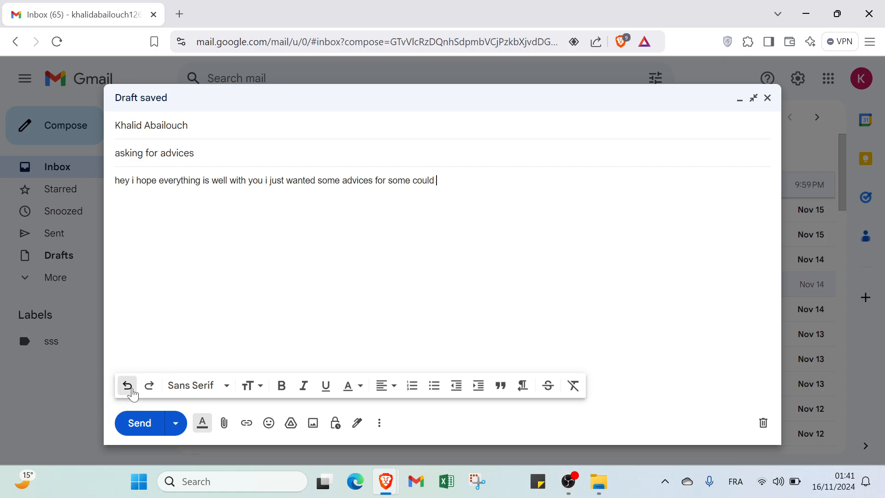
{"action": "left_click", "coordinate": [153, 393]}
{"action": "left_click", "coordinate": [152, 393]}
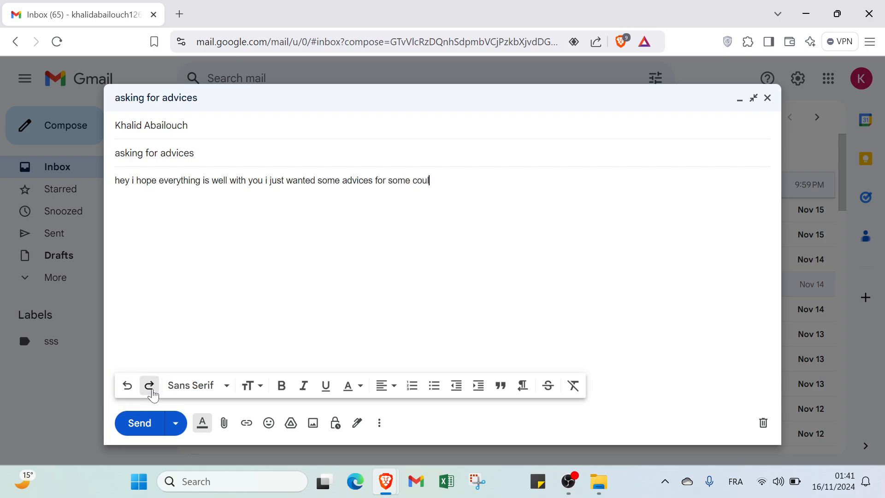
{"action": "left_click", "coordinate": [152, 393]}
{"action": "left_click", "coordinate": [152, 393]}
Add sample text after "help me": "dddddd" in the Georgia font, followed by a longer run of d's in the Wide font.
{"action": "left_click", "coordinate": [180, 393]}
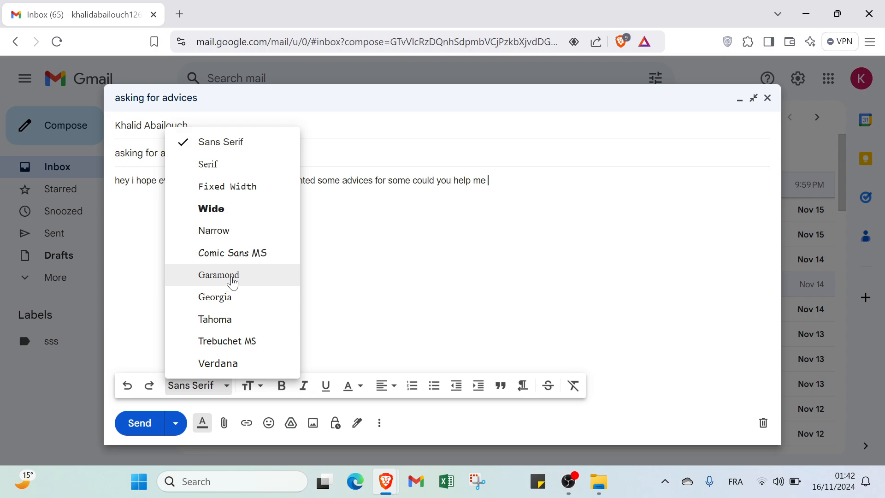
{"action": "left_click", "coordinate": [220, 297]}
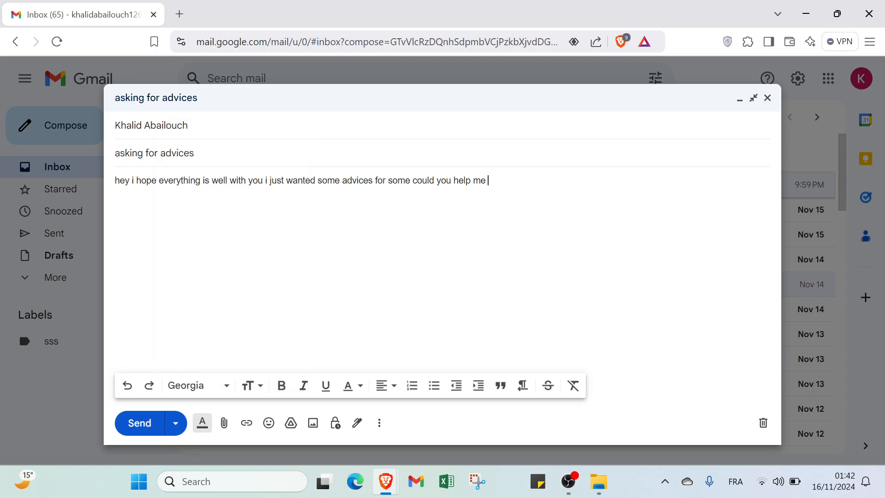
{"action": "type", "text": "dddddd"}
{"action": "left_click", "coordinate": [206, 383]}
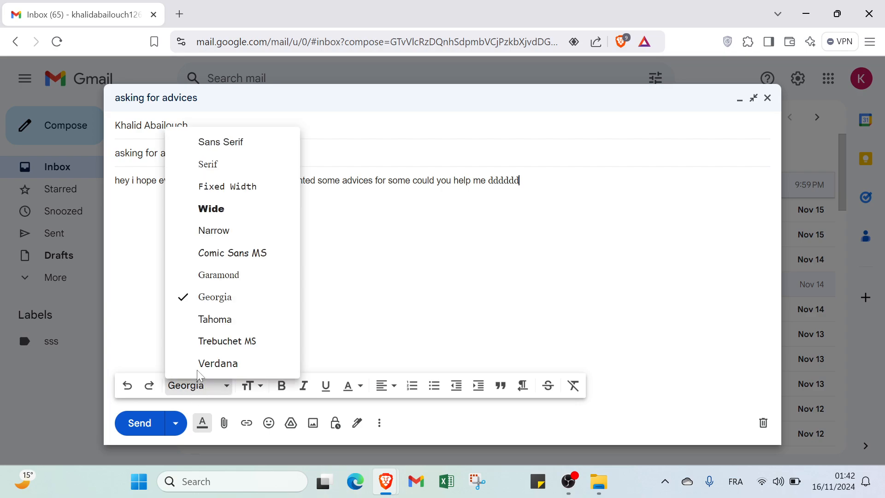
{"action": "left_click", "coordinate": [243, 209]}
{"action": "type", "text": "ddddddddddd"}
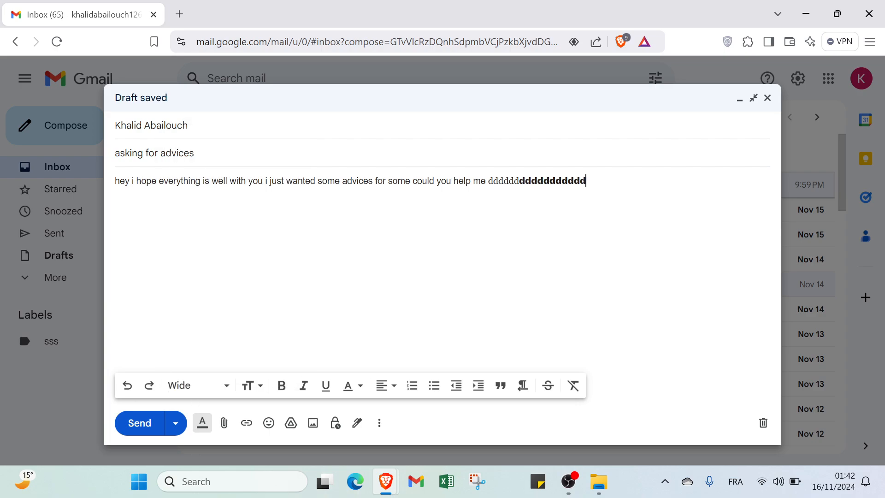
Add "dddd" in Huge size and "ddddddd" in Large size to the end of the body text.
{"action": "left_click", "coordinate": [252, 387]}
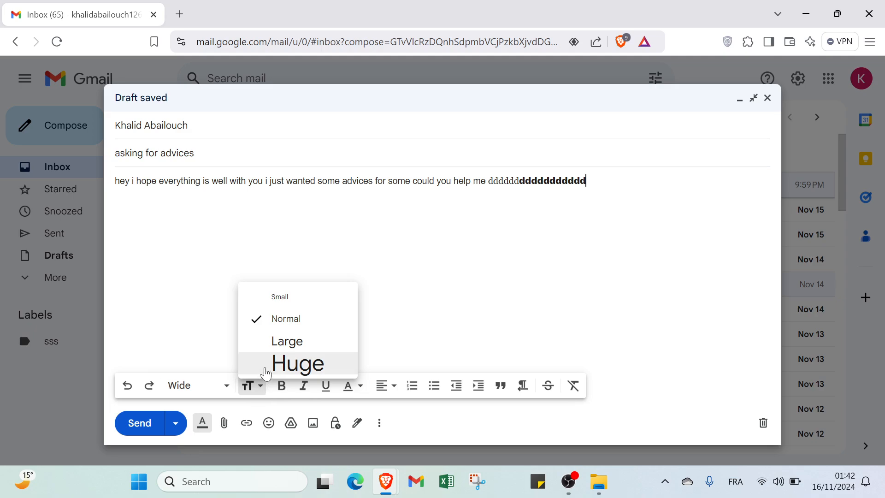
{"action": "left_click", "coordinate": [267, 372]}
{"action": "type", "text": "dddd"}
{"action": "left_click", "coordinate": [261, 387]}
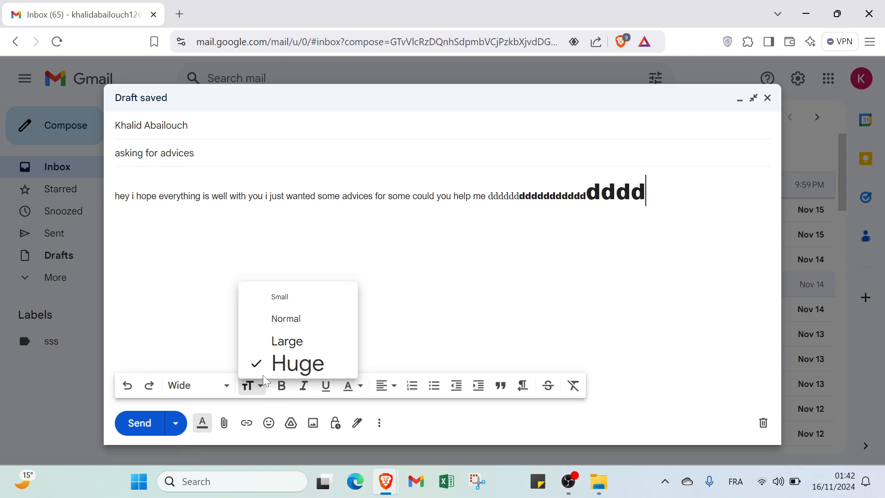
{"action": "left_click", "coordinate": [272, 342]}
{"action": "type", "text": "ddddddd"}
Continue the sample text with "ddddddd" in Normal size and a run of d's in Small size.
{"action": "left_click", "coordinate": [261, 390]}
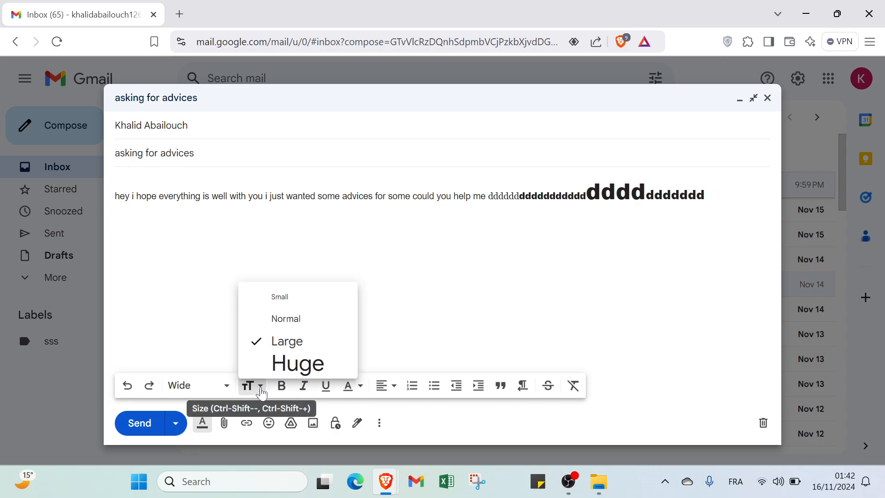
{"action": "left_click", "coordinate": [295, 323]}
{"action": "type", "text": "ddddddd"}
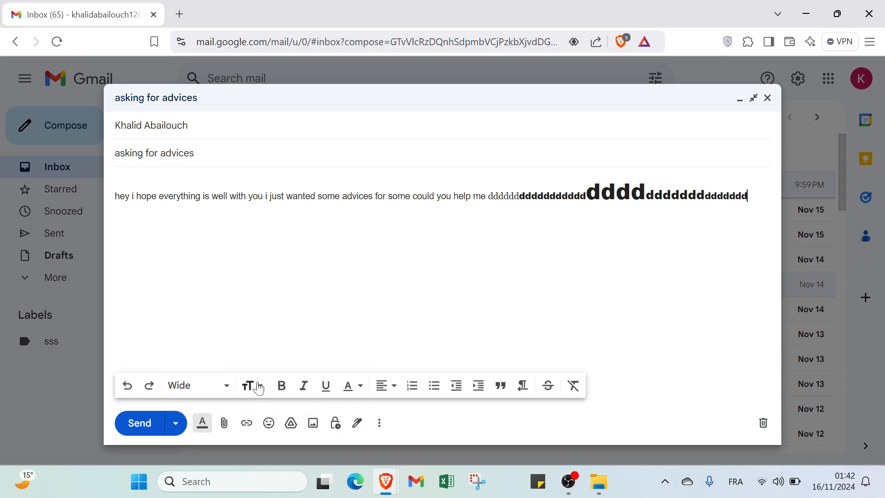
{"action": "left_click", "coordinate": [259, 387]}
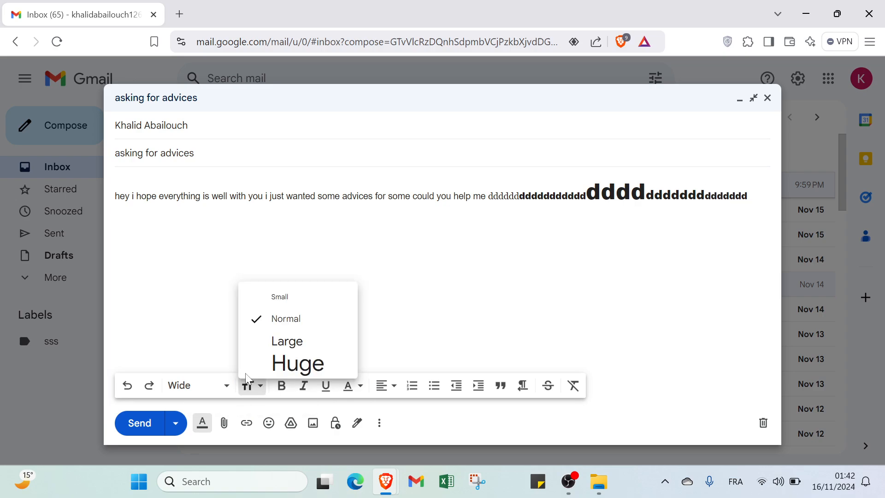
{"action": "left_click", "coordinate": [278, 309]}
{"action": "type", "text": "dddddddddd"}
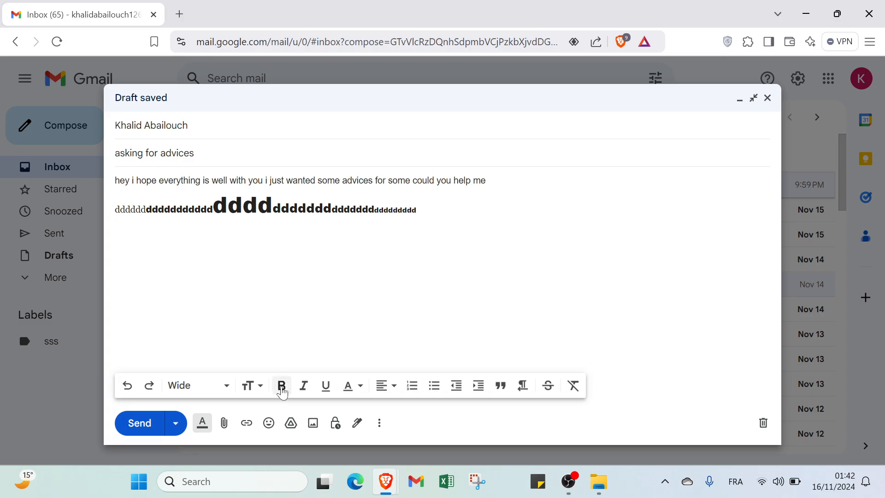
Turn on bold and add a run of d's, and add another run with italic also turned on.
{"action": "left_click", "coordinate": [281, 386]}
{"action": "type", "text": "ddddddddddddddddddddd"}
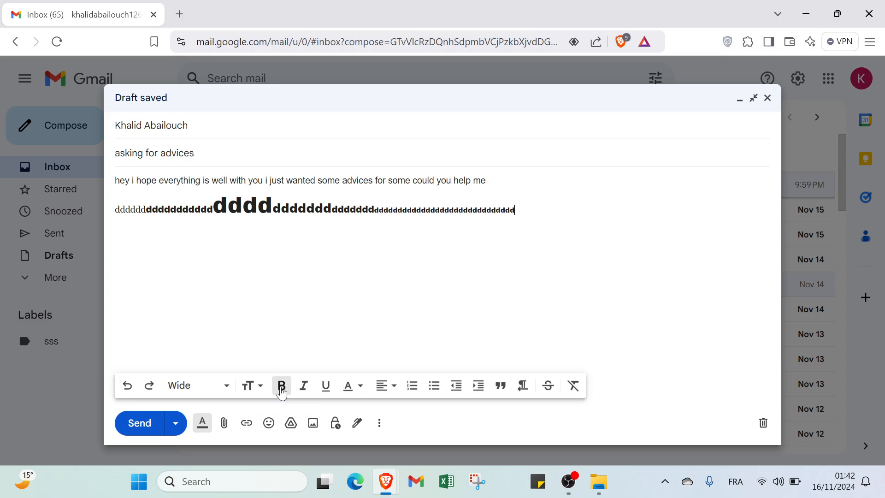
{"action": "type", "text": "ddddd"}
{"action": "left_click", "coordinate": [303, 390]}
{"action": "type", "text": "ddddd"}
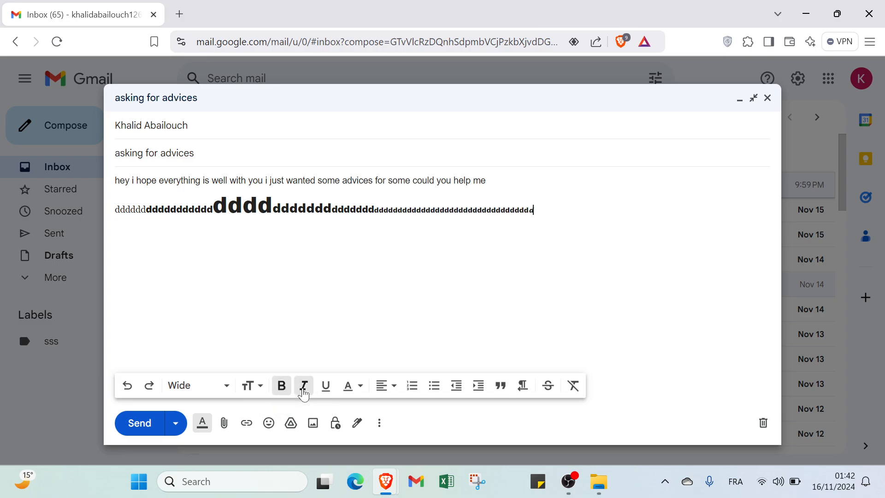
{"action": "type", "text": "dddddddddddddd"}
Turn on underline as well and add a run of underlined d's to the sample text.
{"action": "left_click", "coordinate": [325, 387]}
{"action": "type", "text": "d"}
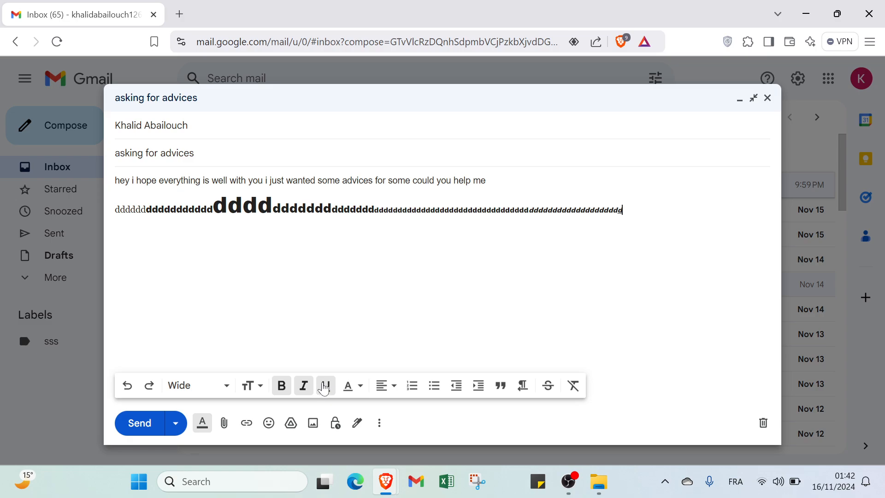
{"action": "type", "text": "ddddddddddddddd"}
Set a light gray background color and add a long run of highlighted d's that wraps onto another line.
{"action": "left_click", "coordinate": [352, 386]}
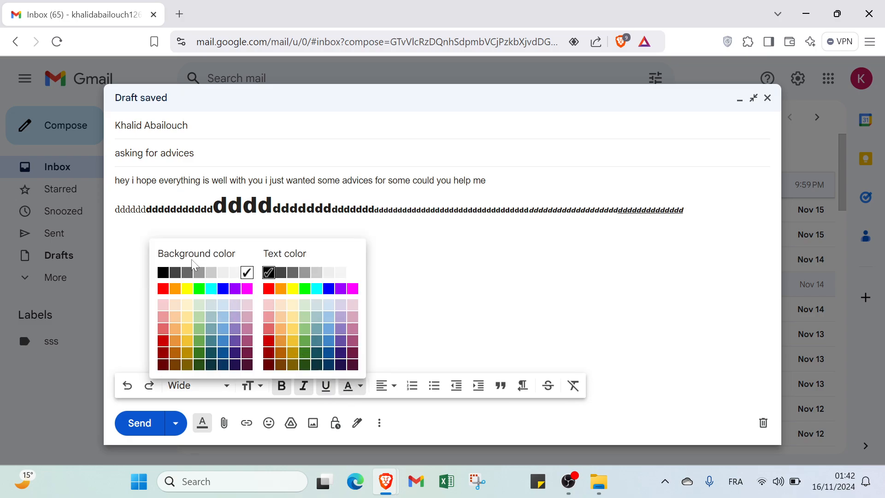
{"action": "left_click", "coordinate": [211, 273]}
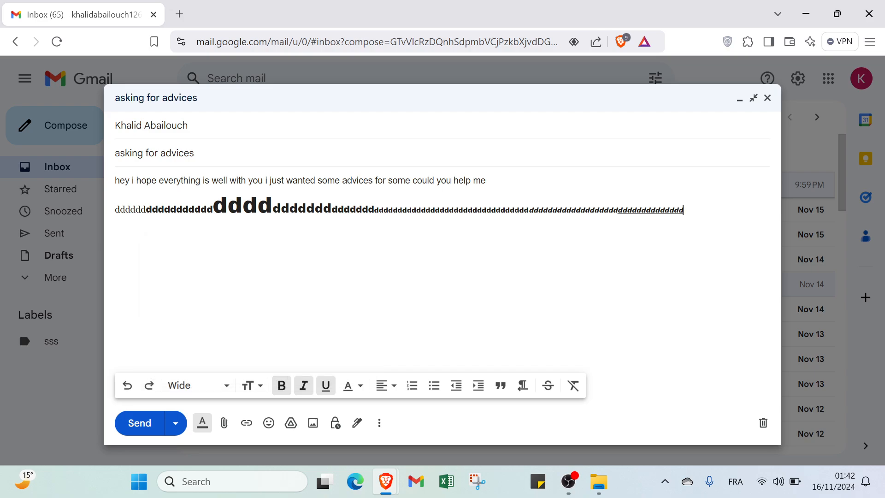
{"action": "type", "text": "dddddddddddddddddddddddddddddddddddddddddddddddddddd"}
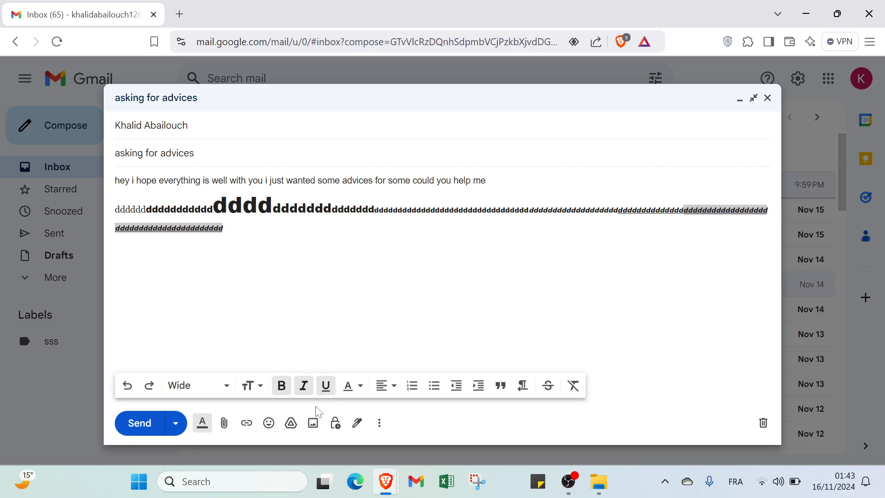
Choose orange as the text color at the end of the highlighted sample text, leaving the alignment as is.
{"action": "left_click", "coordinate": [351, 386]}
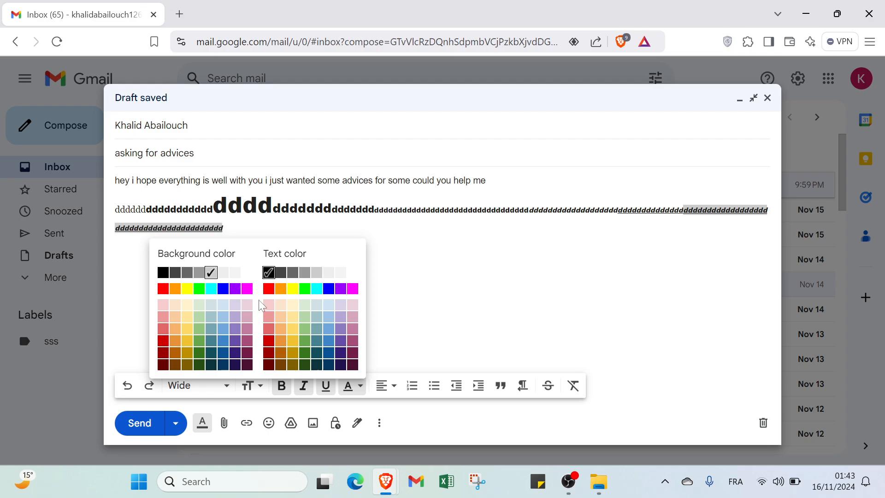
{"action": "left_click", "coordinate": [281, 289]}
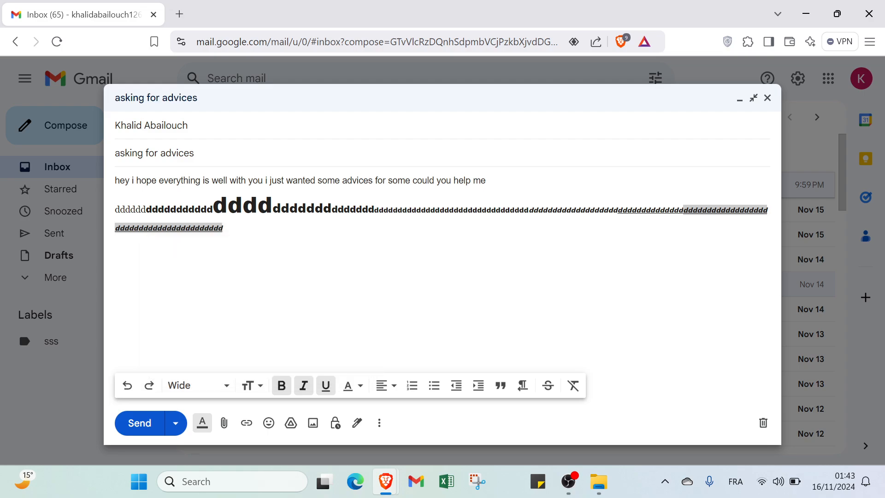
{"action": "left_click", "coordinate": [397, 391]}
{"action": "left_click", "coordinate": [395, 388]}
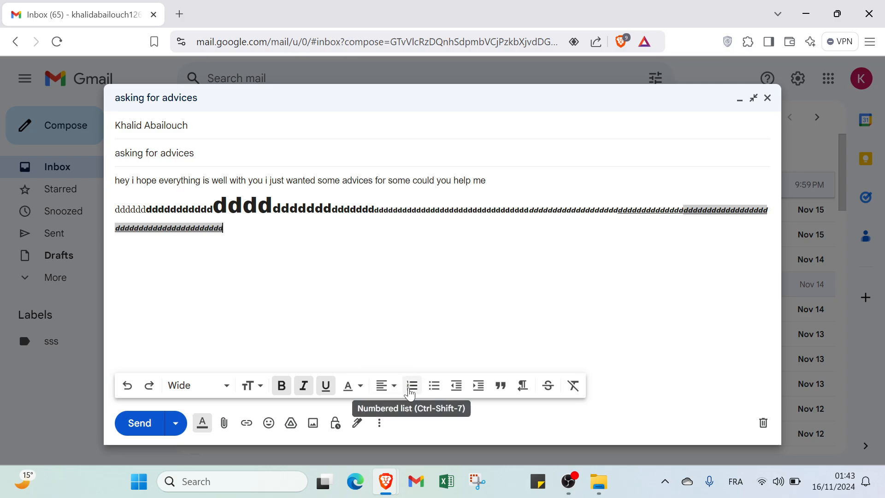
Try the body text as a numbered list and as a bulleted list, and remove the list formatting by indenting less.
{"action": "left_click", "coordinate": [411, 392]}
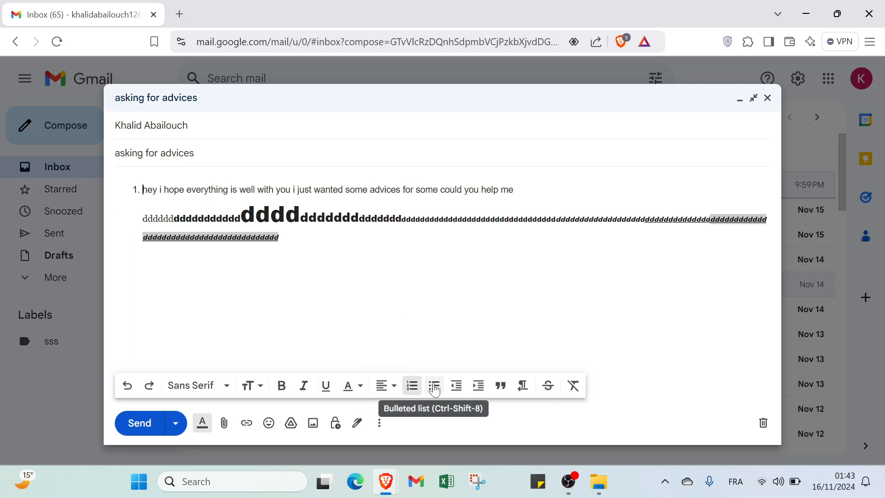
{"action": "left_click", "coordinate": [435, 390]}
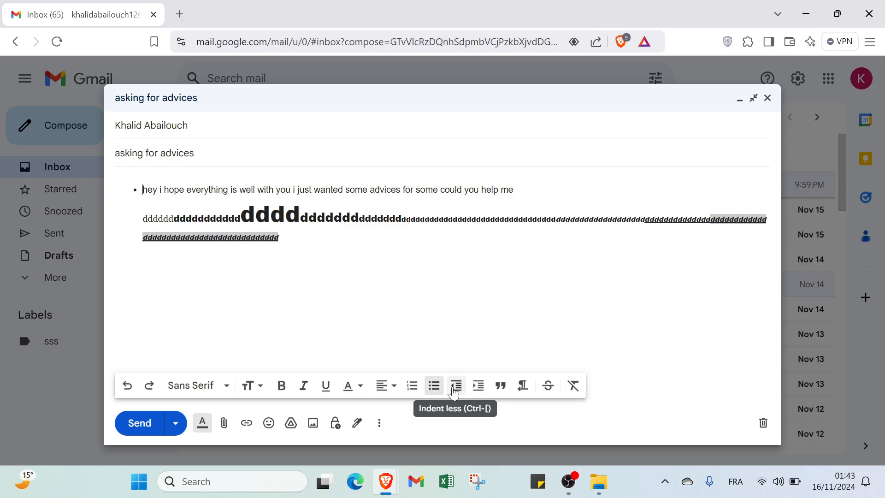
{"action": "left_click", "coordinate": [455, 392]}
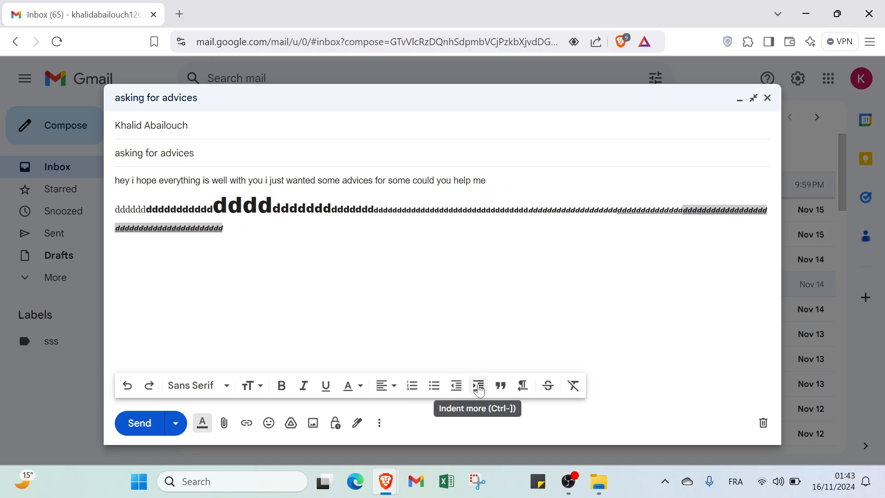
Indent the message body one level more and format it as a quote.
{"action": "left_click", "coordinate": [480, 391]}
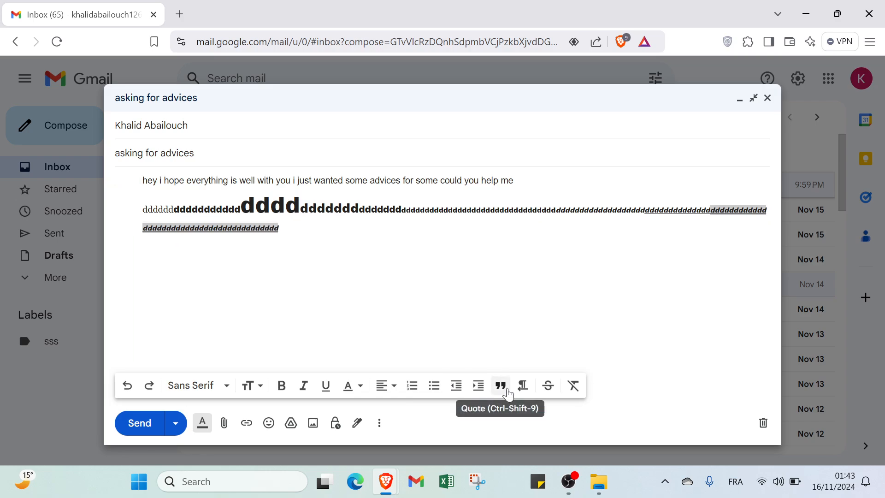
{"action": "left_click", "coordinate": [508, 392]}
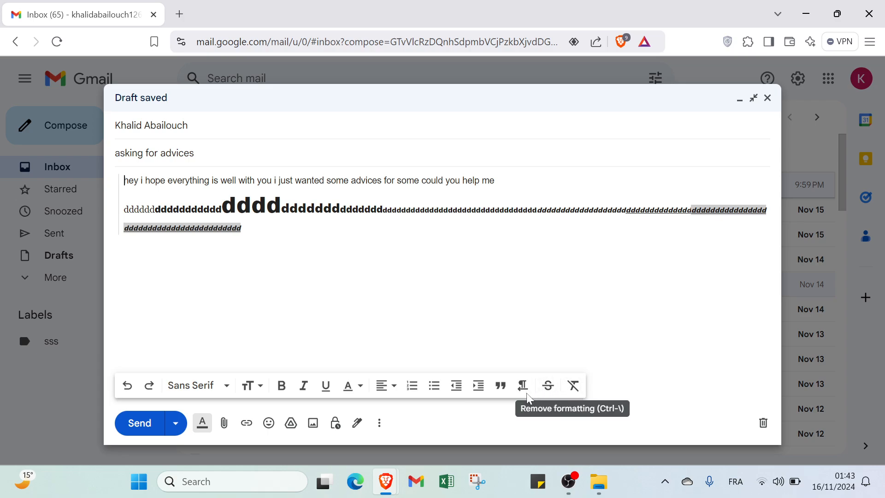
View the scheduled sending options, browse the custom date calendar forward to December 2024, and leave without scheduling.
{"action": "left_click", "coordinate": [175, 424]}
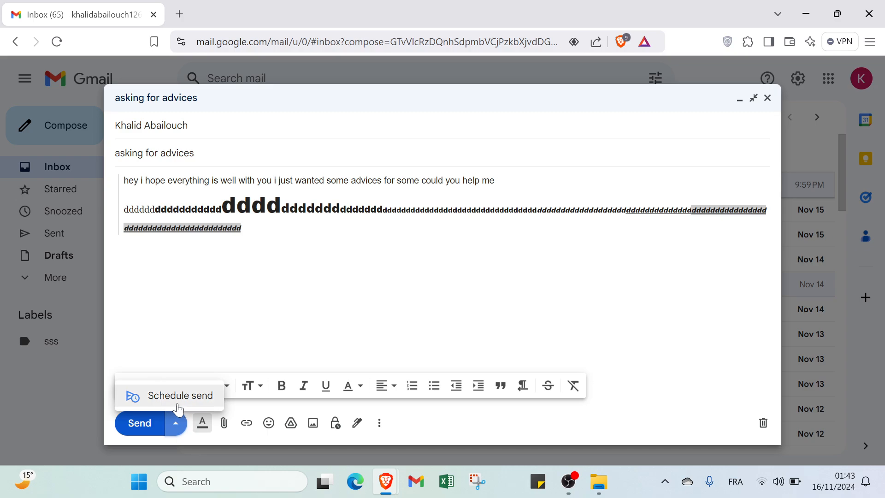
{"action": "left_click", "coordinate": [178, 405]}
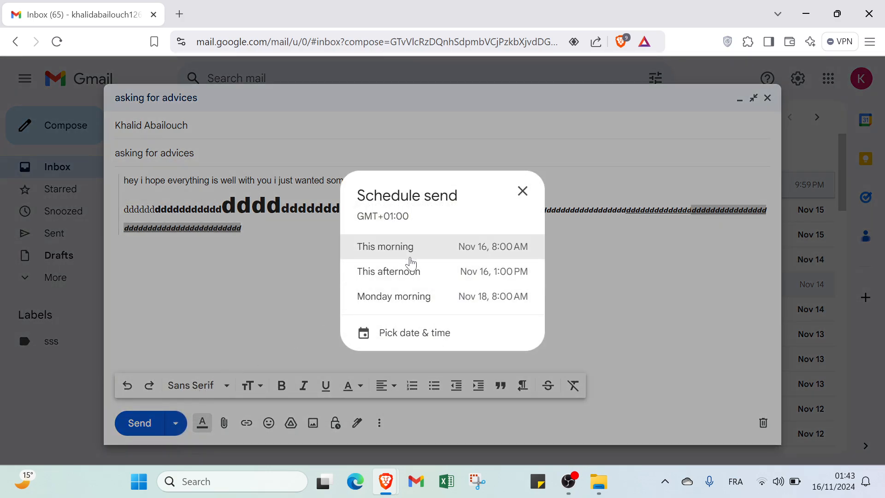
{"action": "left_click", "coordinate": [390, 339]}
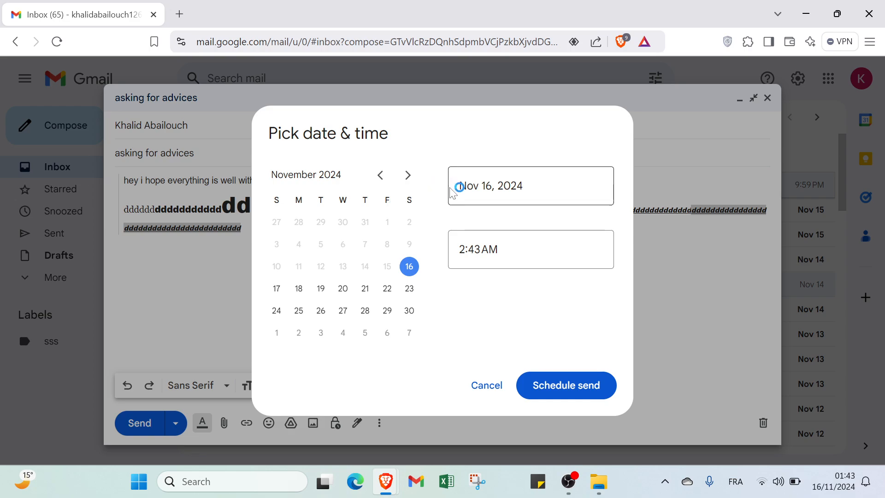
{"action": "left_click", "coordinate": [473, 186]}
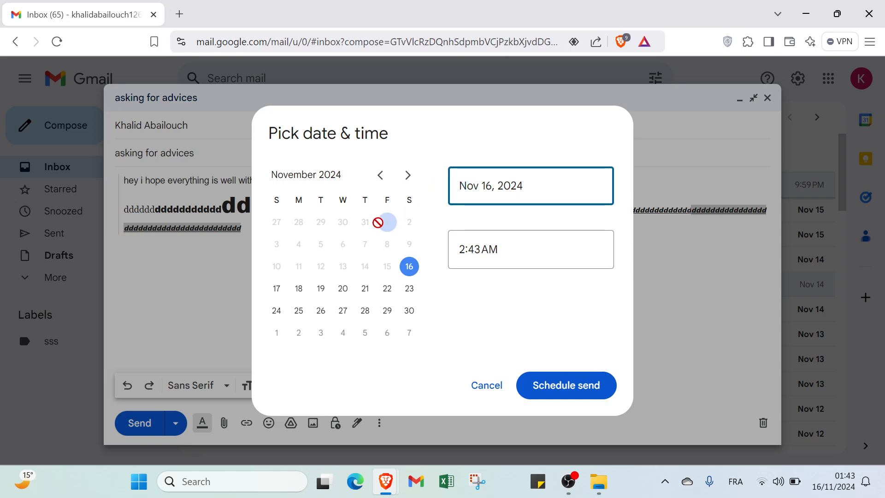
{"action": "left_click", "coordinate": [406, 177]}
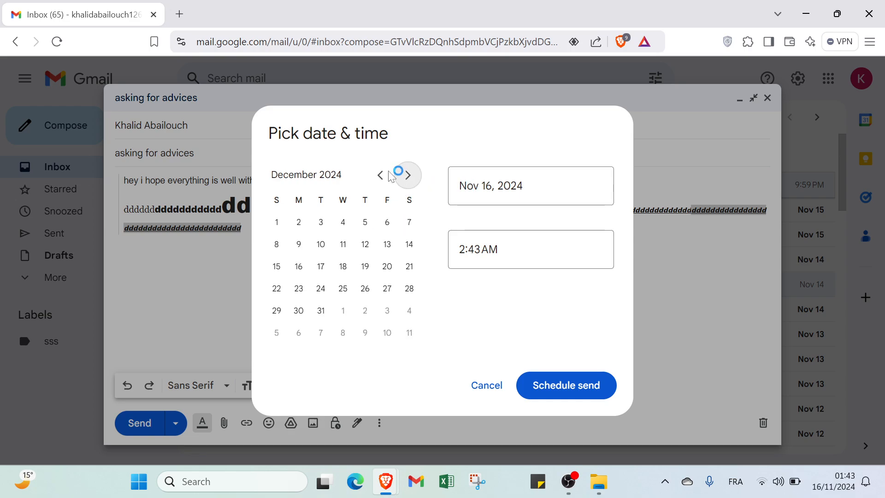
{"action": "left_click", "coordinate": [500, 386]}
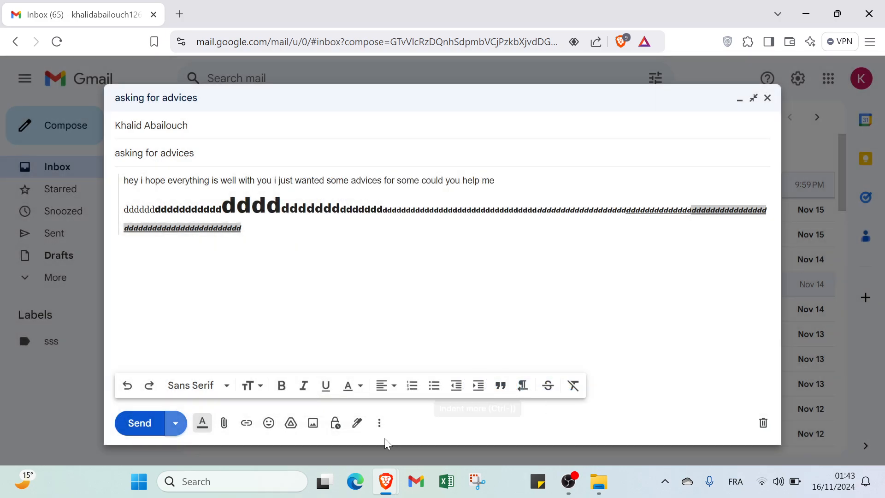
Hide the text formatting options, and view the file attachment picker without attaching anything.
{"action": "left_click", "coordinate": [207, 429]}
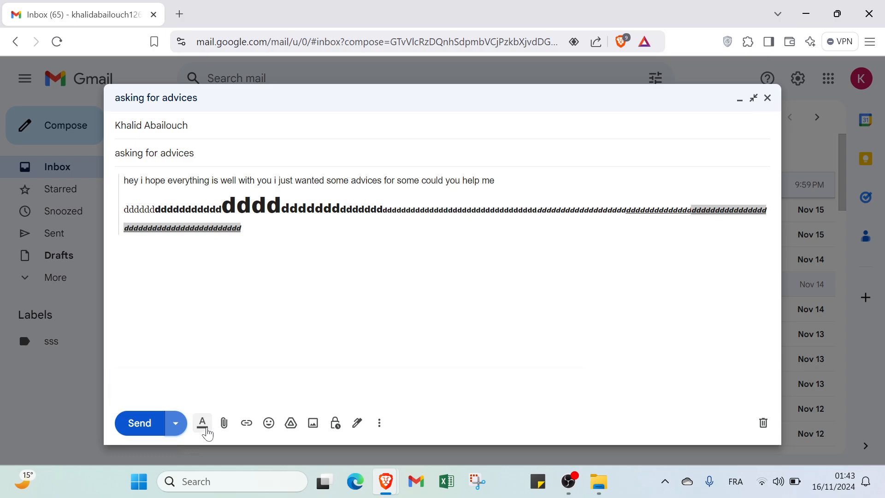
{"action": "left_click", "coordinate": [207, 429]}
{"action": "left_click", "coordinate": [208, 431]}
{"action": "left_click", "coordinate": [223, 426]}
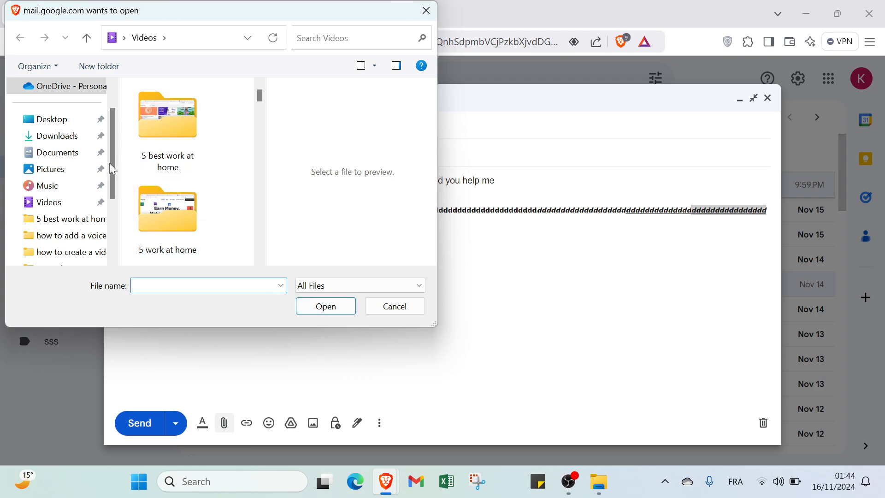
{"action": "left_click", "coordinate": [426, 11]}
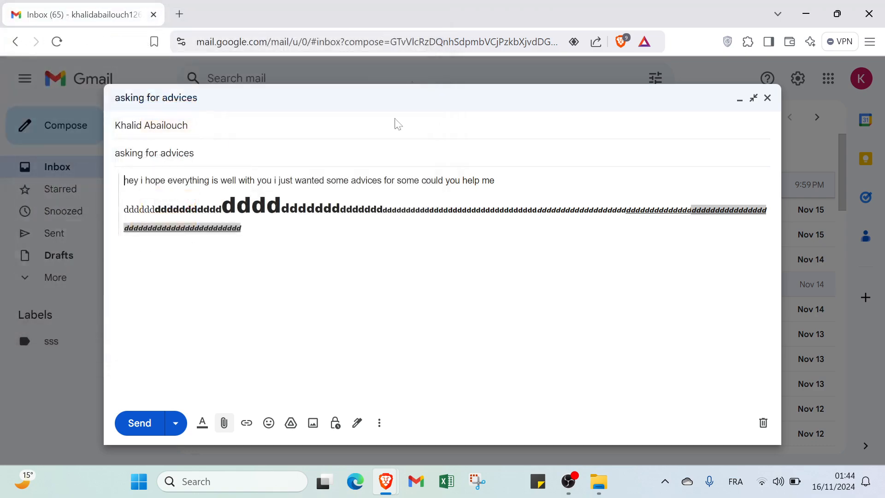
View the link settings for both an email address and a web address, and close them without inserting a link.
{"action": "left_click", "coordinate": [247, 424]}
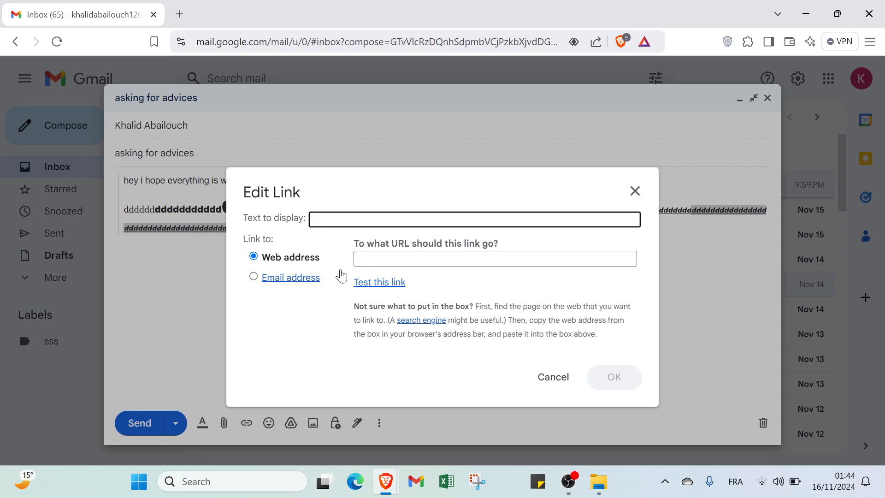
{"action": "left_click", "coordinate": [254, 279]}
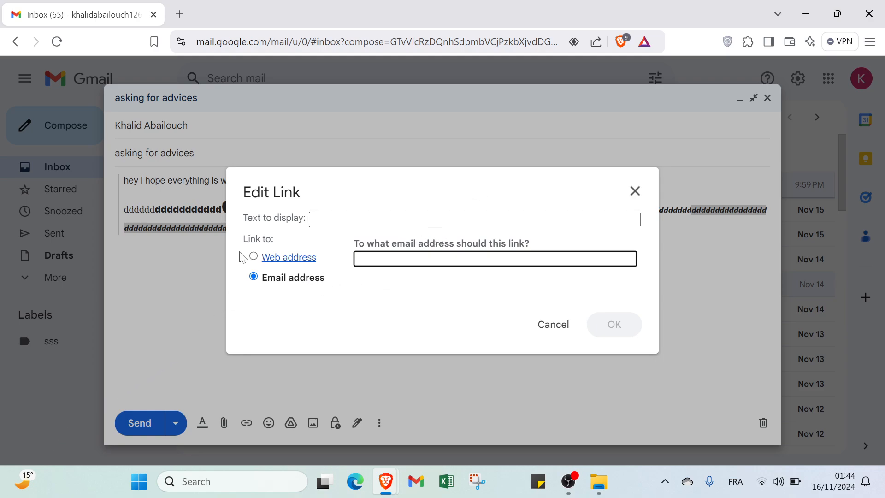
{"action": "left_click", "coordinate": [255, 258]}
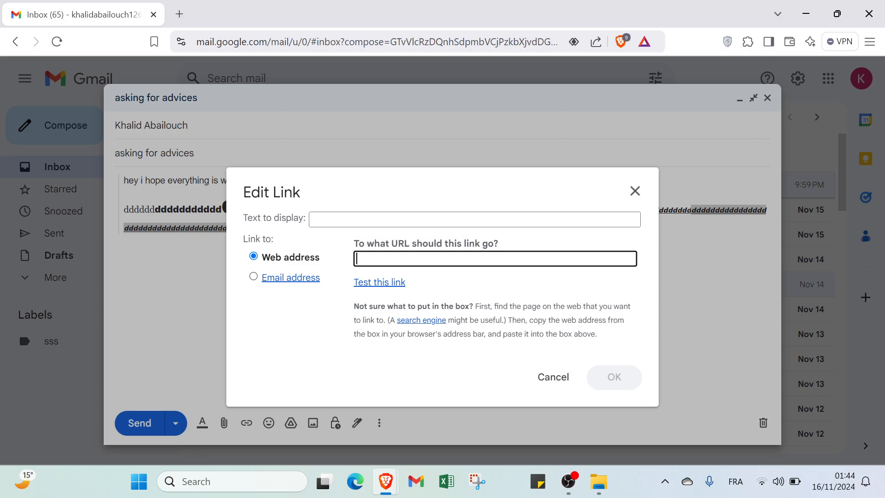
{"action": "left_click", "coordinate": [635, 191]}
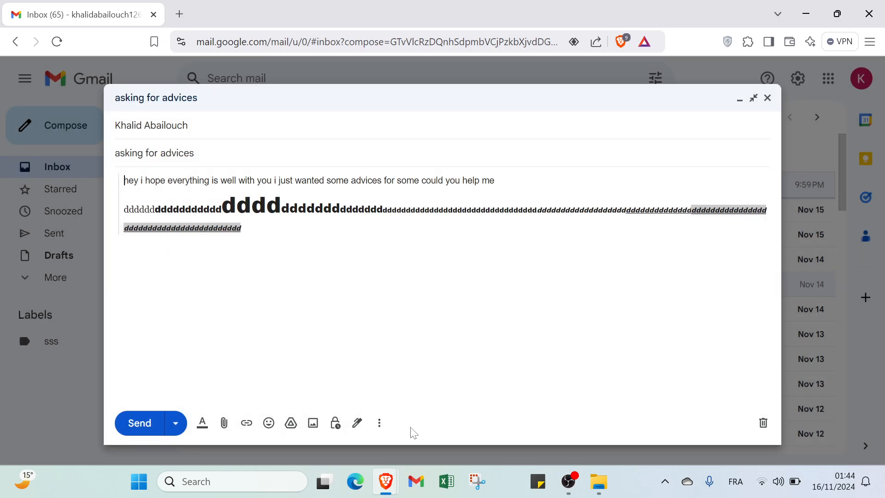
Insert seven smile-with-big-eyes emojis at the start of the message body.
{"action": "left_click", "coordinate": [270, 427]}
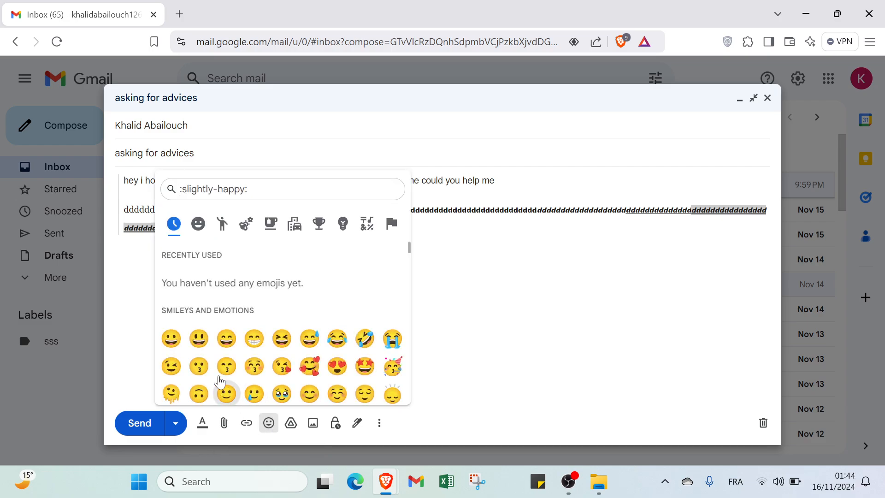
{"action": "left_click", "coordinate": [202, 346]}
{"action": "left_click", "coordinate": [202, 347]}
{"action": "left_click", "coordinate": [203, 348]}
{"action": "left_click", "coordinate": [203, 349]}
{"action": "left_click", "coordinate": [203, 348]}
{"action": "left_click", "coordinate": [202, 348]}
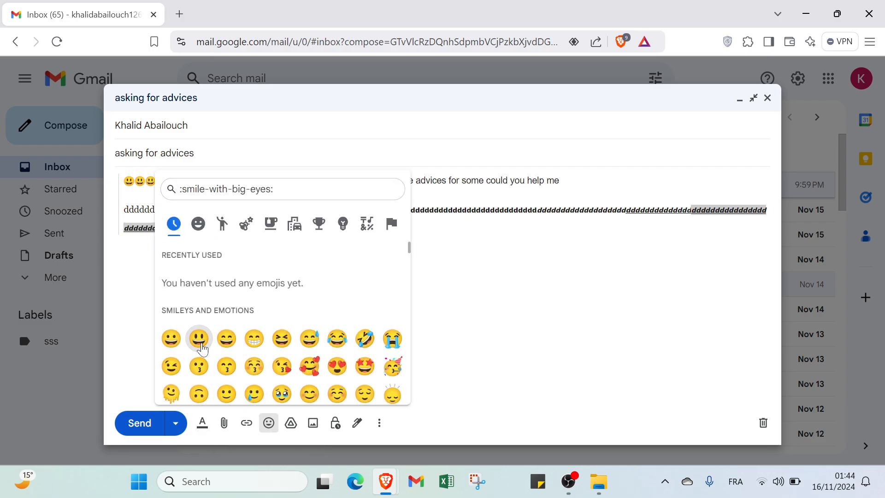
{"action": "left_click", "coordinate": [203, 348]}
{"action": "key", "text": "Escape"}
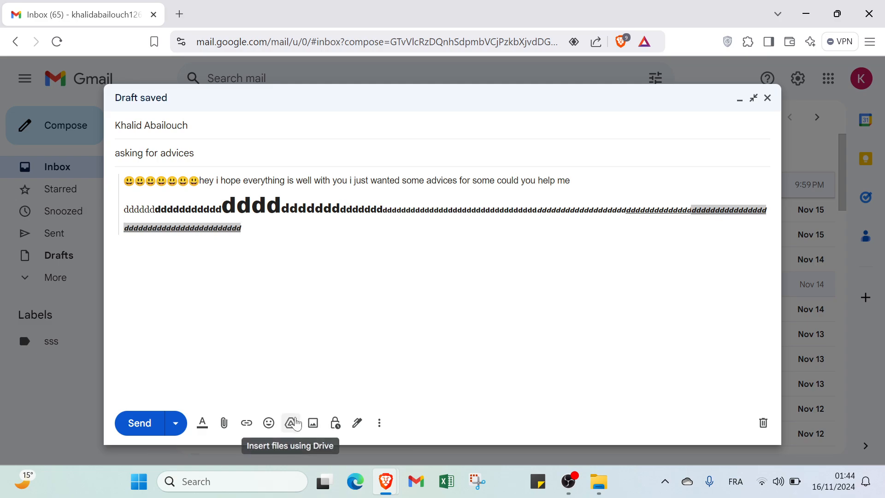
Open the Google Drive file picker and close it without inserting a file.
{"action": "left_click", "coordinate": [291, 423]}
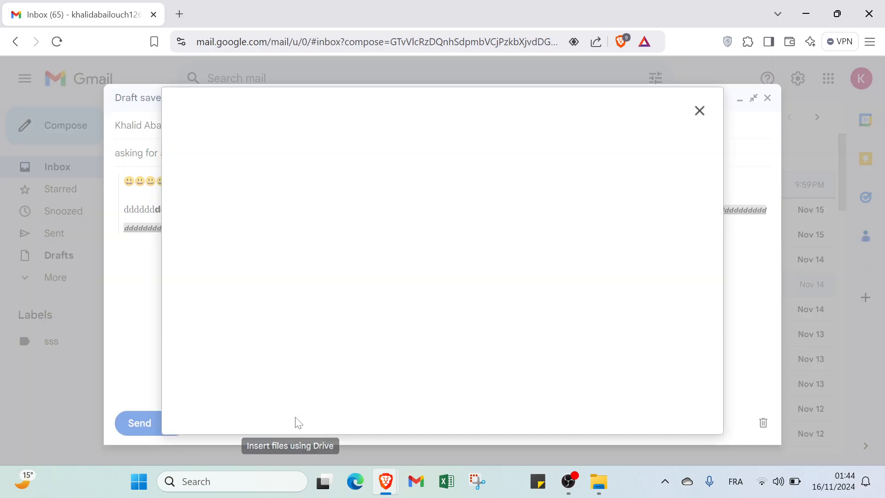
{"action": "left_click", "coordinate": [699, 118]}
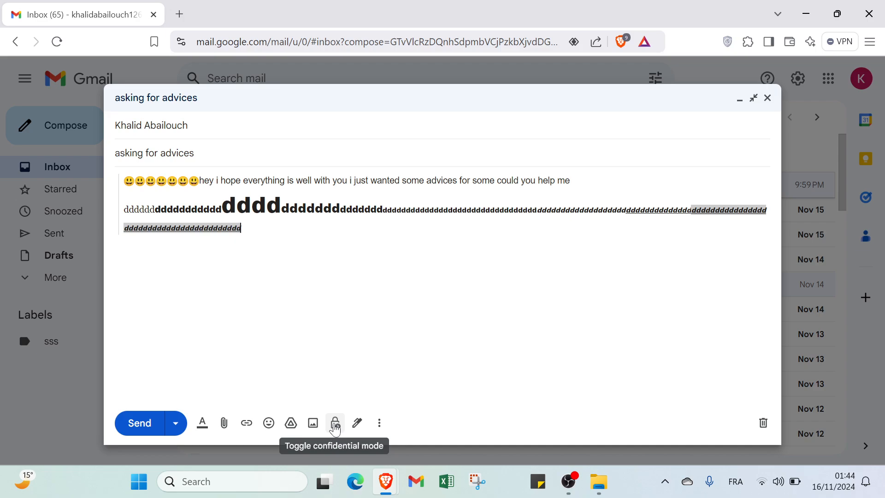
Try confidential mode with a 1 day expiration and the SMS passcode choices, and cancel it.
{"action": "left_click", "coordinate": [336, 424]}
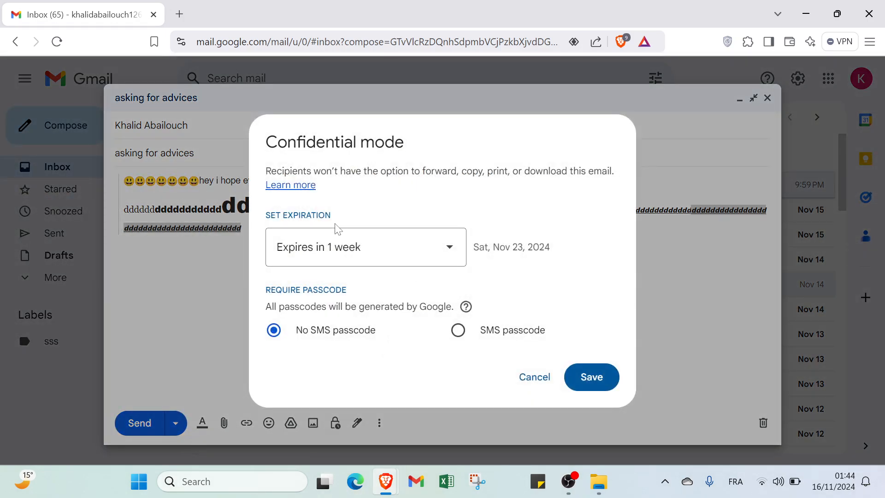
{"action": "left_click", "coordinate": [362, 259]}
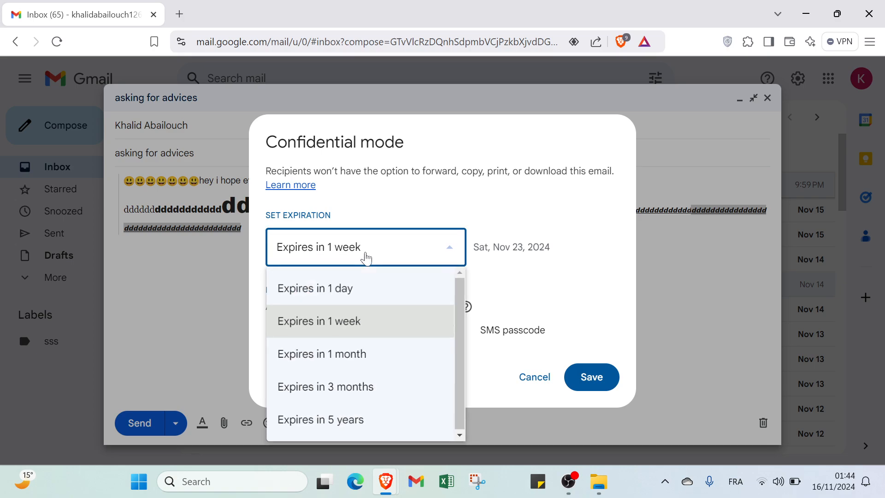
{"action": "left_click", "coordinate": [362, 286]}
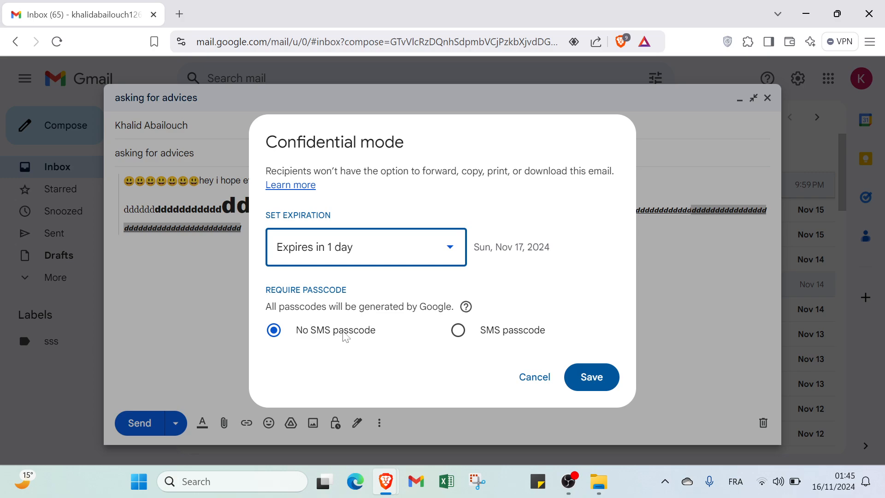
{"action": "left_click", "coordinate": [458, 330]}
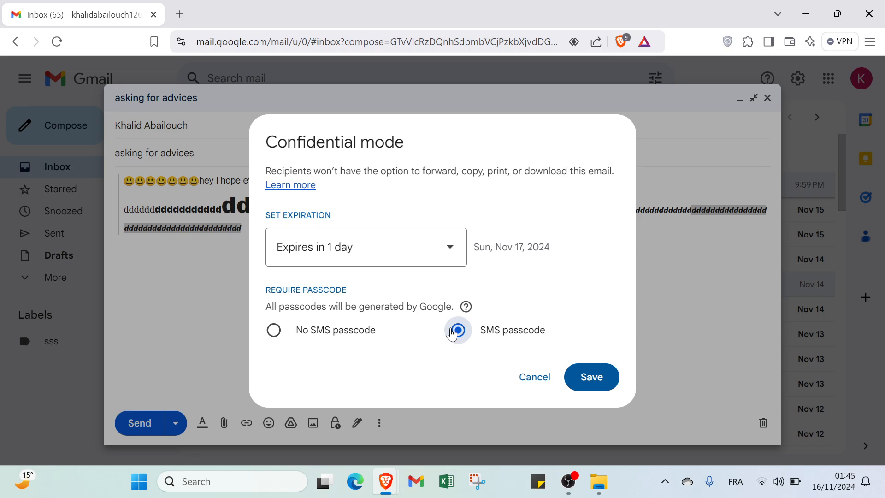
{"action": "left_click", "coordinate": [364, 332]}
{"action": "left_click", "coordinate": [525, 377]}
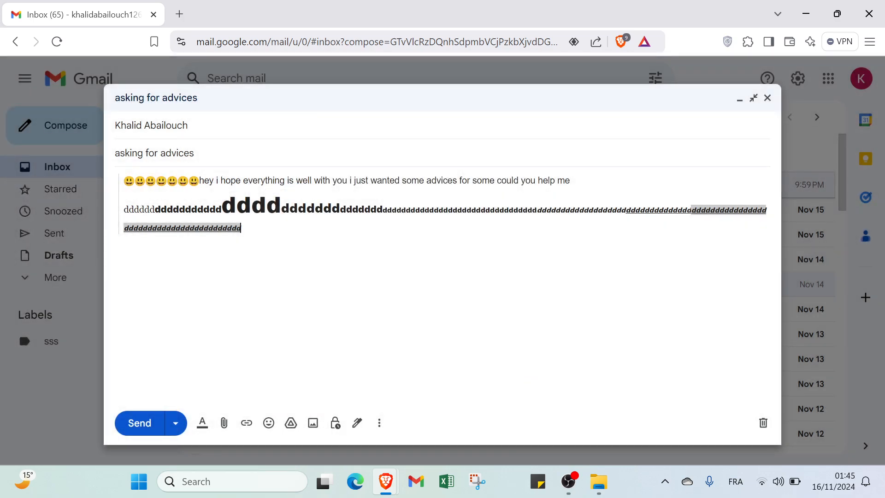
Check the signature choices for the message and open the signature management settings.
{"action": "left_click", "coordinate": [353, 431]}
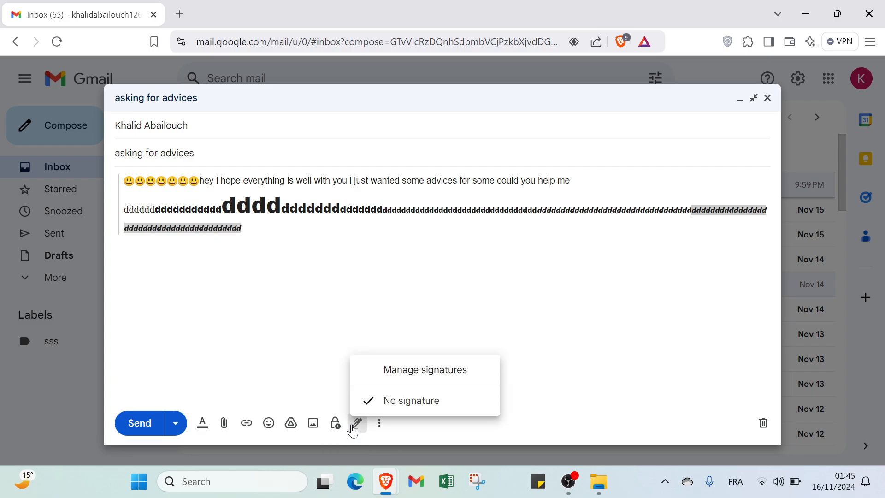
{"action": "left_click", "coordinate": [389, 372]}
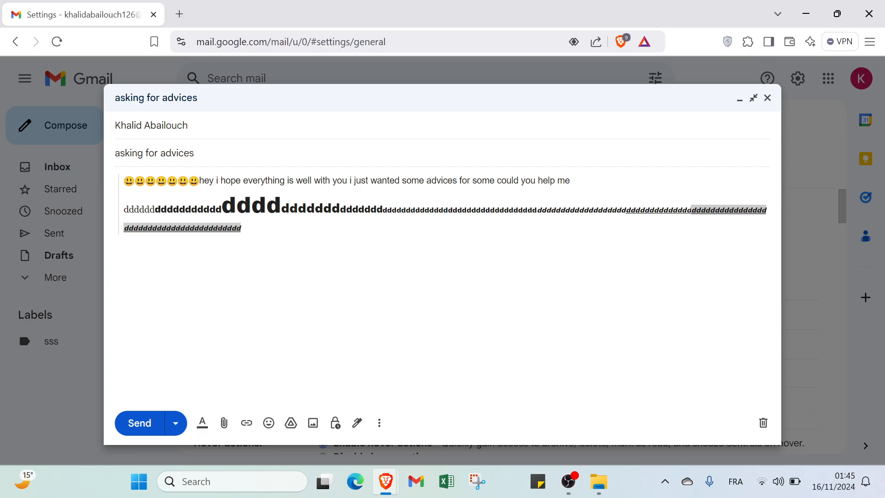
Examine the additional compose options, including labels and setting up a time to meet, and close them.
{"action": "left_click", "coordinate": [380, 423]}
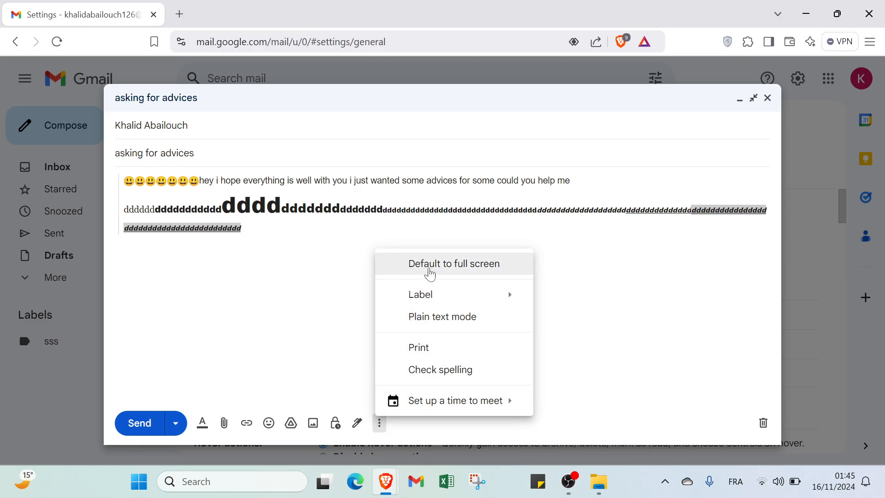
{"action": "mouse_move", "coordinate": [433, 301]}
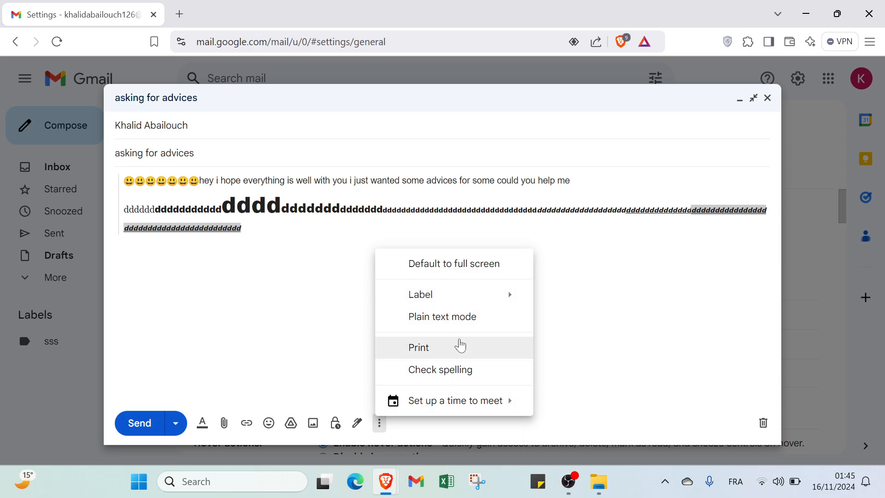
{"action": "mouse_move", "coordinate": [433, 408]}
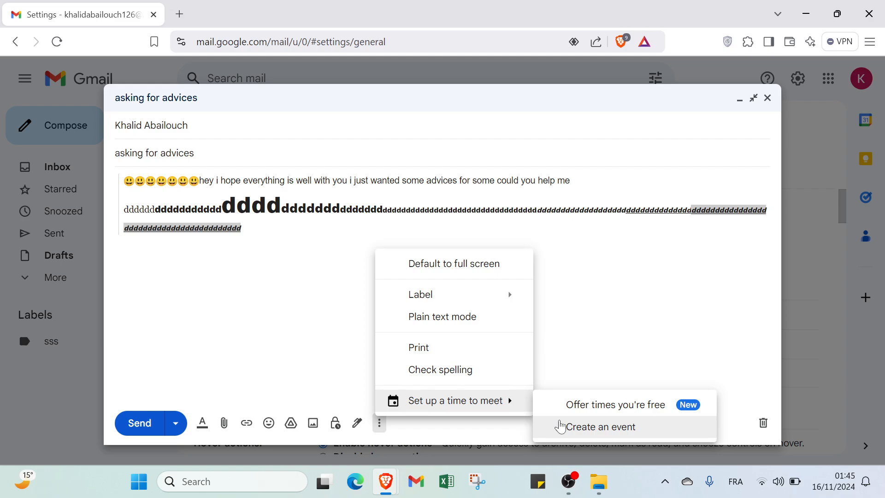
{"action": "left_click", "coordinate": [701, 409]}
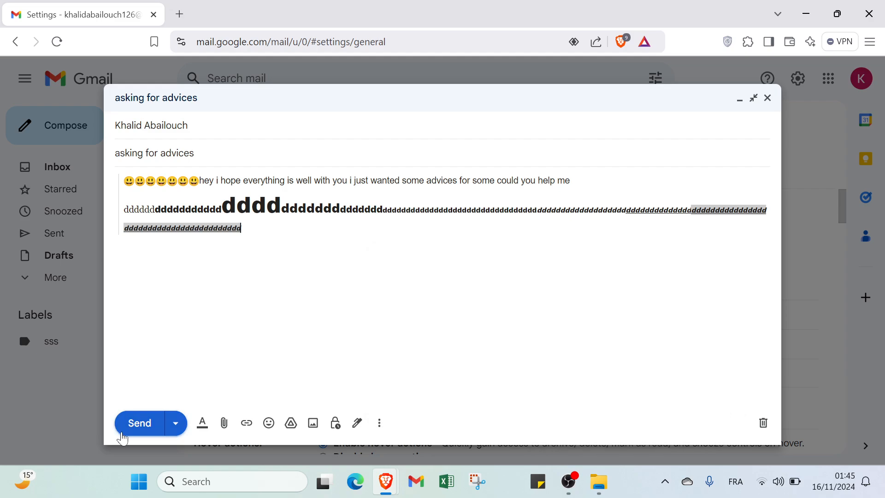
Discard the message draft and return to the Inbox.
{"action": "left_click", "coordinate": [764, 423]}
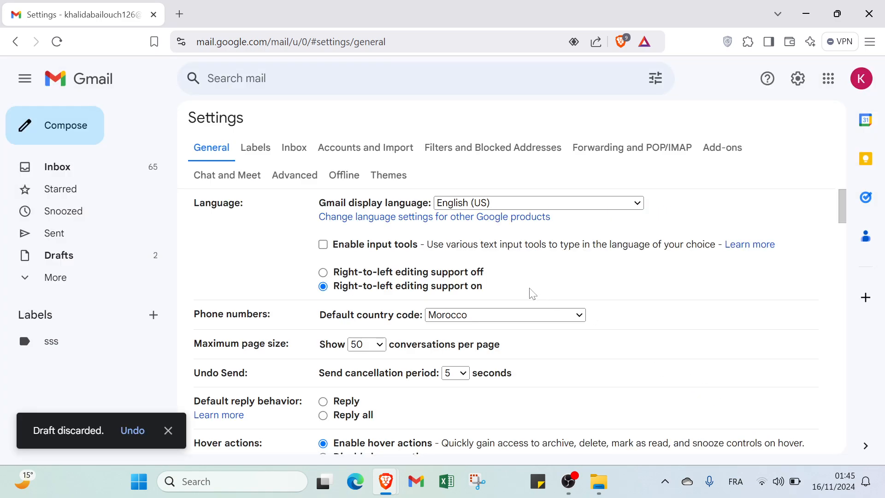
{"action": "left_click", "coordinate": [55, 178]}
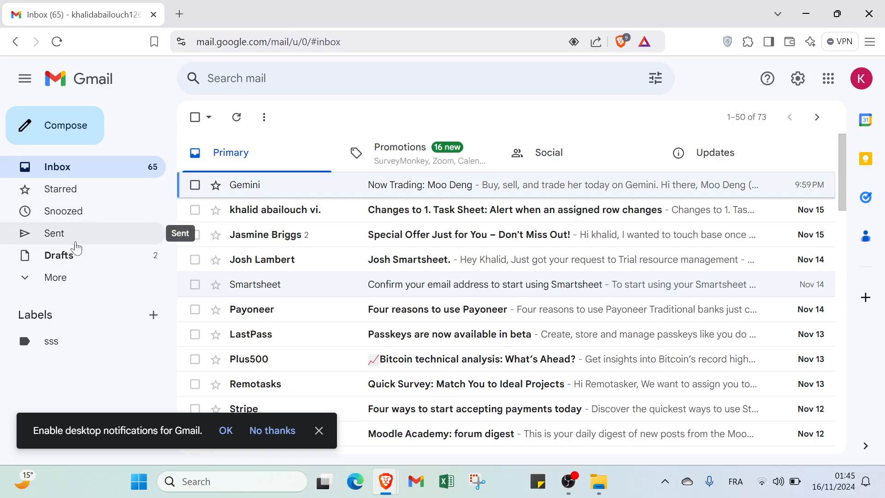
Expand the full list of mail folders, show All Mail, and look through the remaining folders and categories.
{"action": "left_click", "coordinate": [72, 281]}
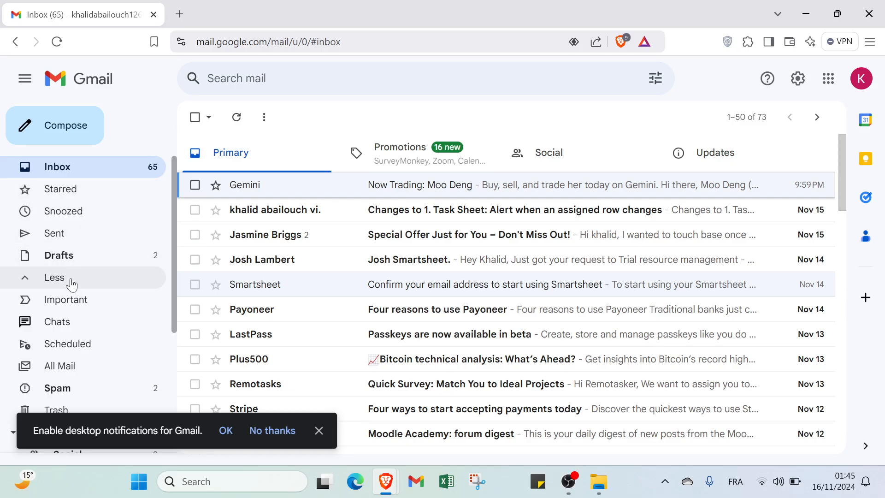
{"action": "left_click", "coordinate": [74, 319]}
{"action": "left_click", "coordinate": [74, 341]}
{"action": "scroll", "coordinate": [74, 341], "scroll_direction": "down", "scroll_amount": 2}
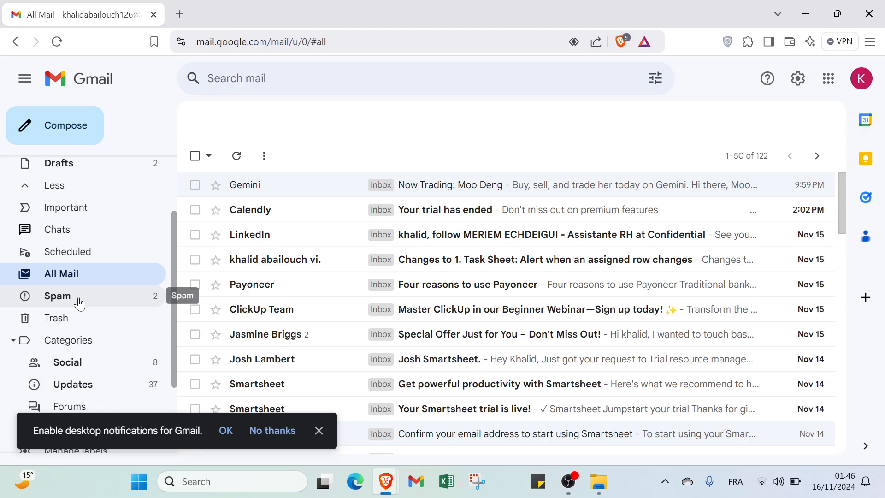
Show the Spam folder and look through the remaining categories down to the Labels section.
{"action": "left_click", "coordinate": [79, 299]}
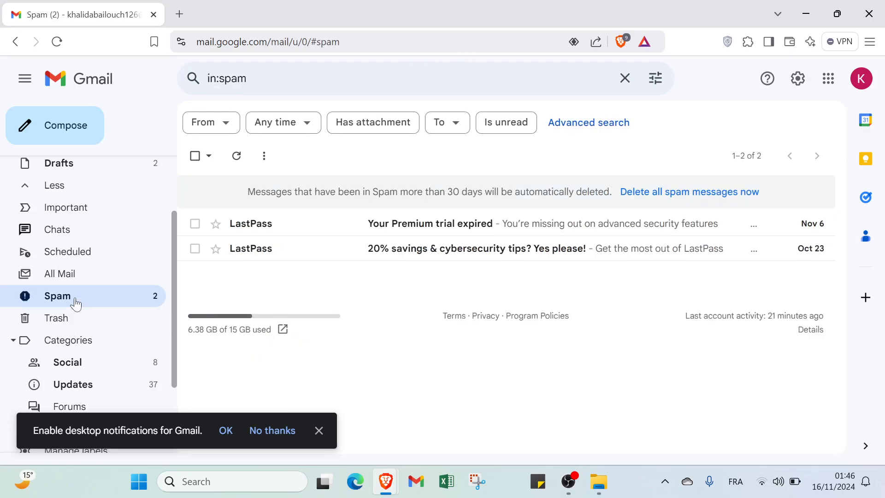
{"action": "scroll", "coordinate": [76, 303], "scroll_direction": "down", "scroll_amount": 3}
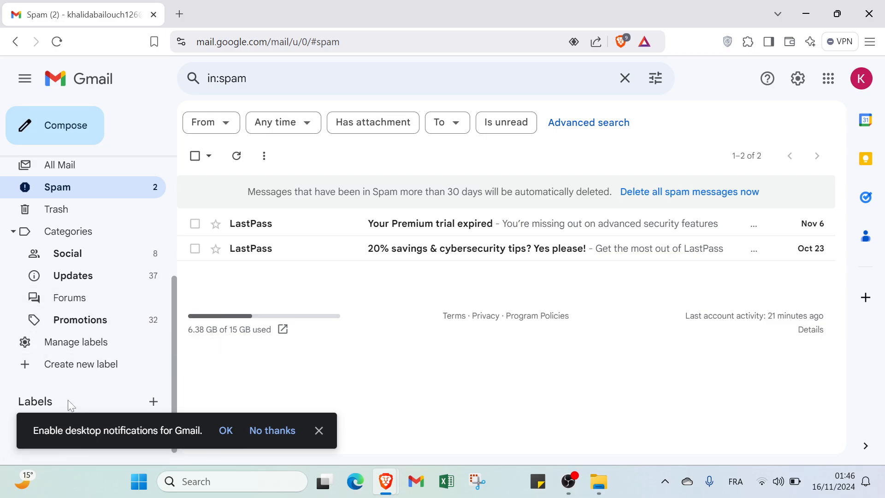
Start a new label nested under sss and cancel its creation.
{"action": "left_click", "coordinate": [154, 402]}
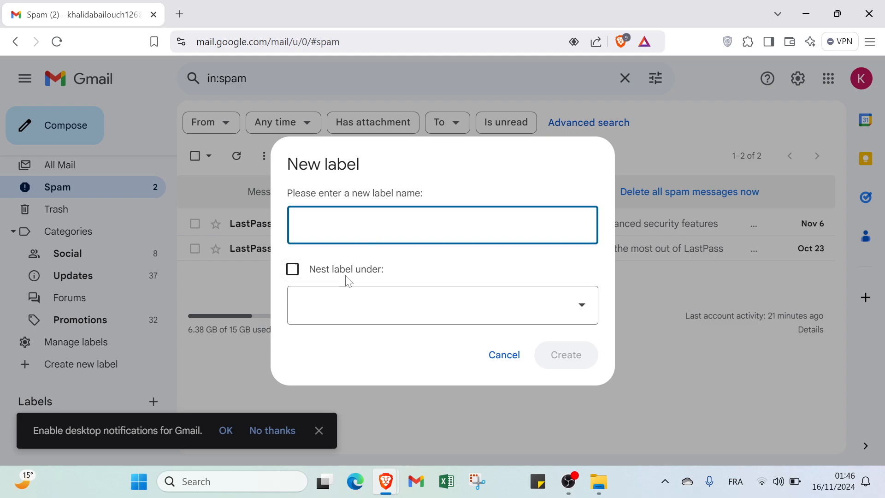
{"action": "left_click", "coordinate": [337, 299]}
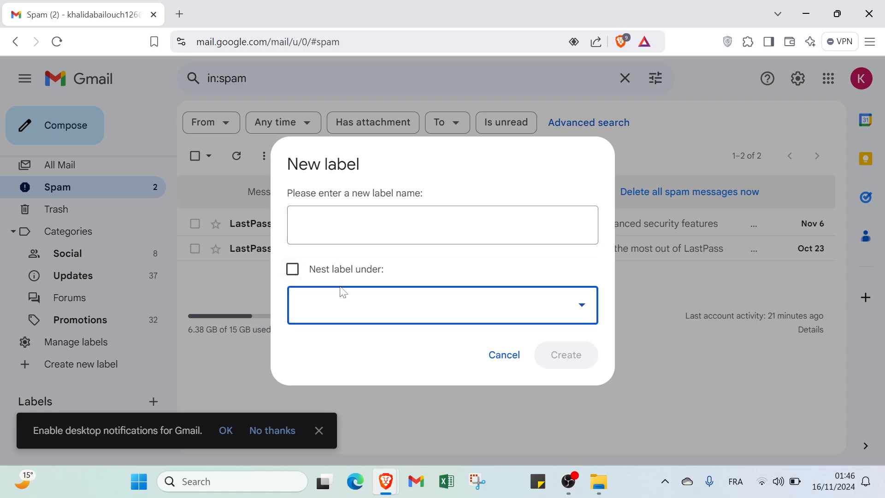
{"action": "left_click", "coordinate": [351, 378]}
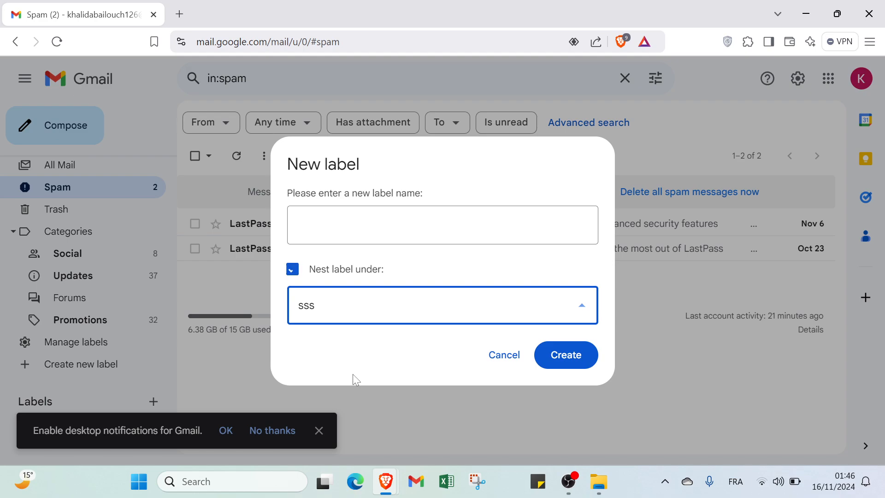
{"action": "left_click", "coordinate": [520, 357]}
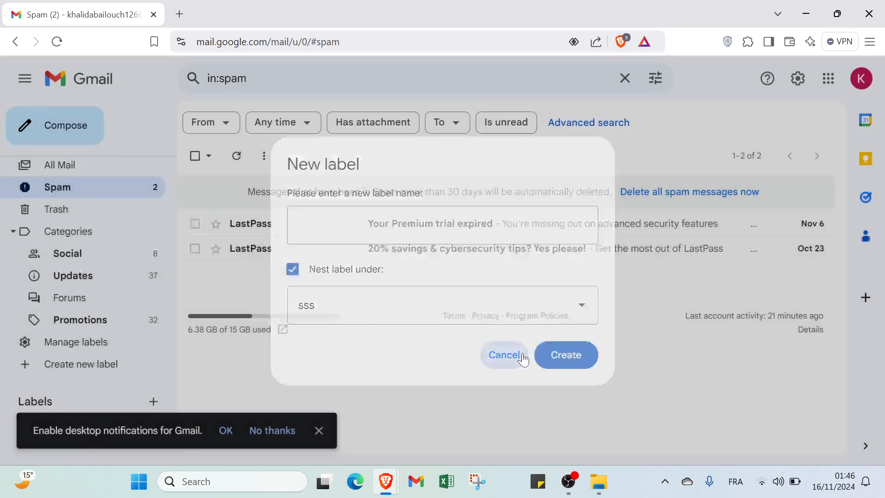
Return to the Inbox and open the full mail settings.
{"action": "scroll", "coordinate": [69, 231], "scroll_direction": "up", "scroll_amount": 5}
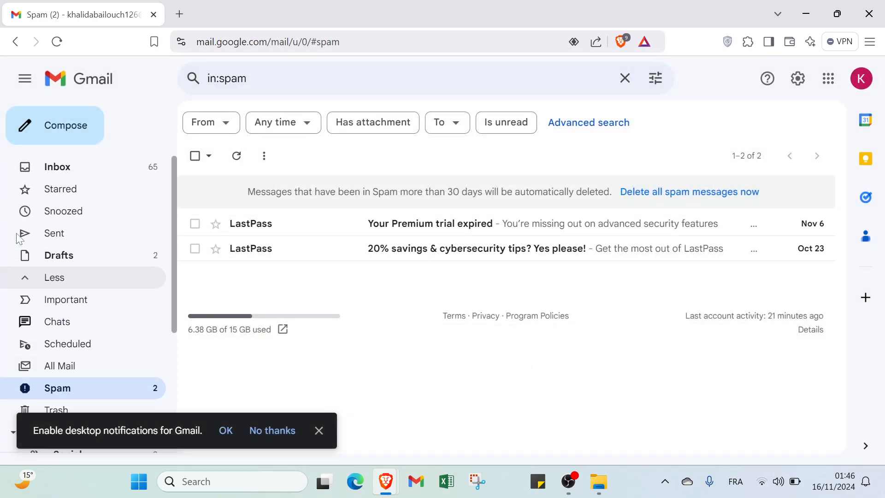
{"action": "left_click", "coordinate": [158, 169]}
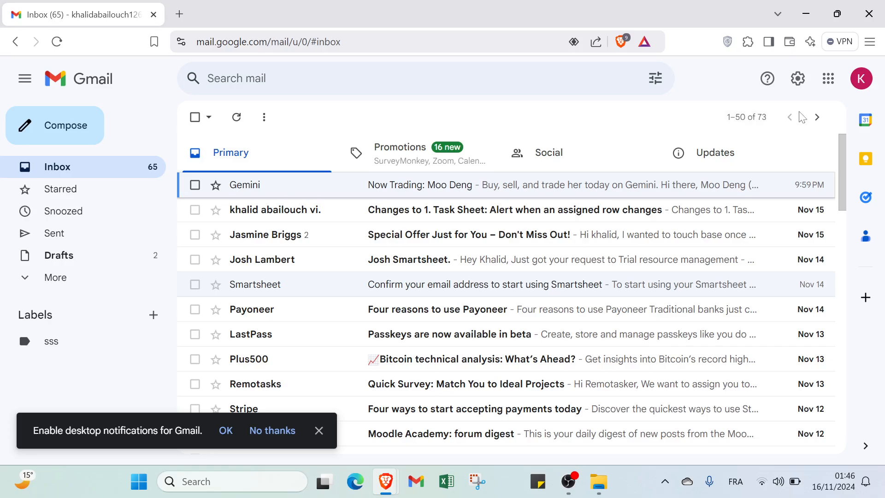
{"action": "left_click", "coordinate": [786, 88]}
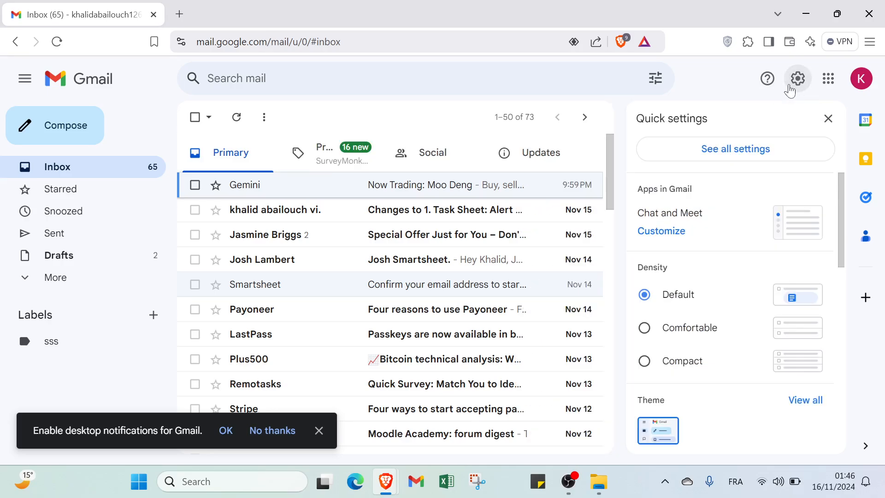
{"action": "left_click", "coordinate": [745, 152]}
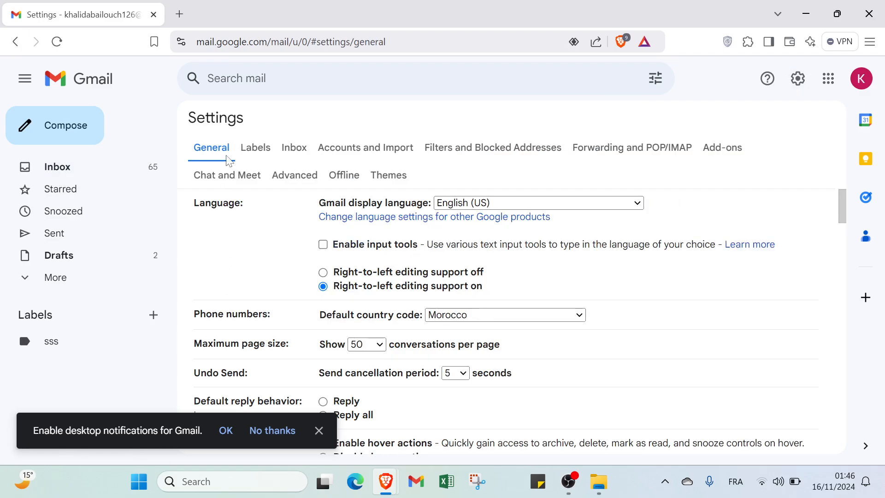
Dismiss the desktop notifications prompt and check the available Gmail display languages.
{"action": "left_click", "coordinate": [319, 430]}
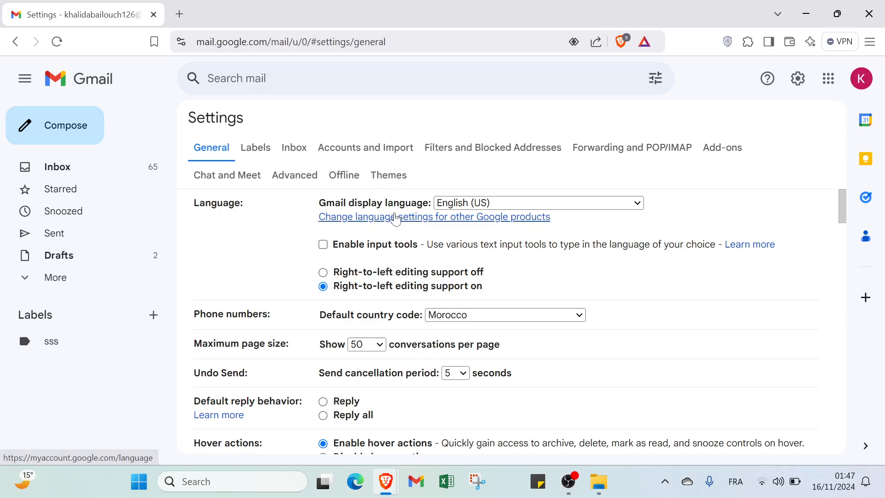
{"action": "left_click", "coordinate": [496, 204]}
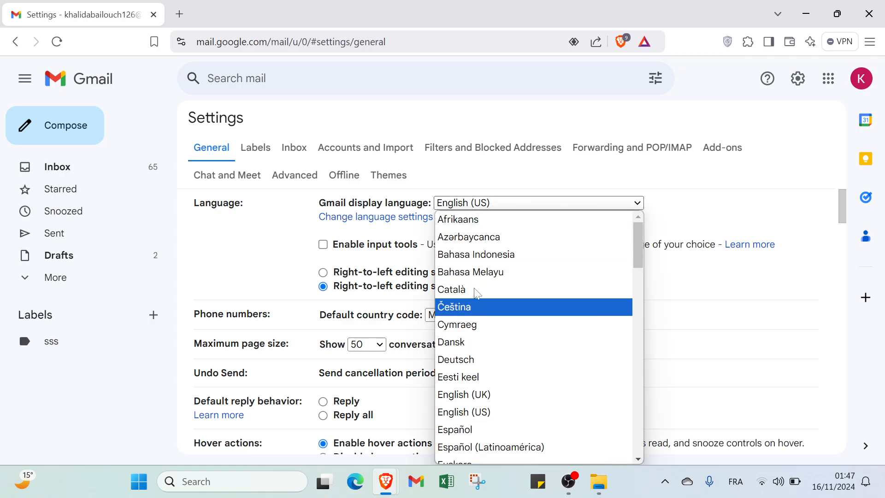
{"action": "left_click", "coordinate": [494, 178]}
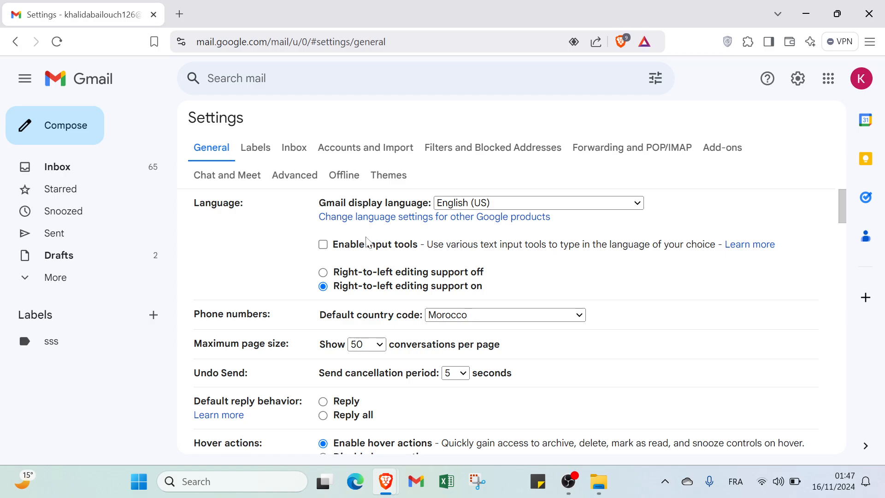
Look through the General settings, from page size and Undo Send past Smart Compose, notifications and stars to the profile picture and signature.
{"action": "scroll", "coordinate": [258, 309], "scroll_direction": "down", "scroll_amount": 3}
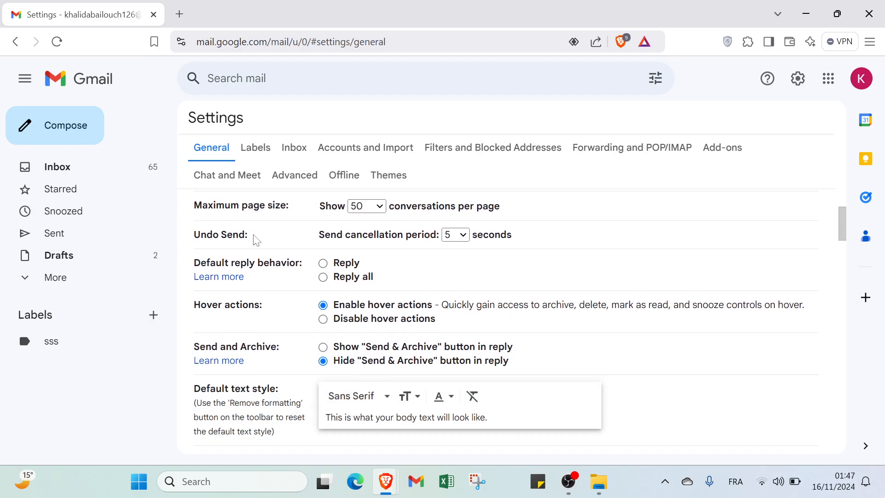
{"action": "scroll", "coordinate": [257, 239], "scroll_direction": "down", "scroll_amount": 1}
{"action": "scroll", "coordinate": [236, 241], "scroll_direction": "down", "scroll_amount": 1}
{"action": "scroll", "coordinate": [236, 240], "scroll_direction": "down", "scroll_amount": 4}
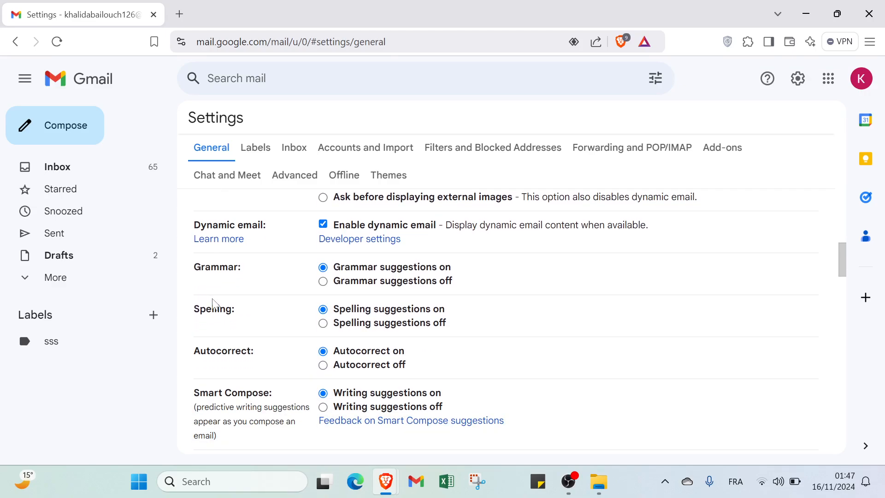
{"action": "scroll", "coordinate": [216, 305], "scroll_direction": "down", "scroll_amount": 2}
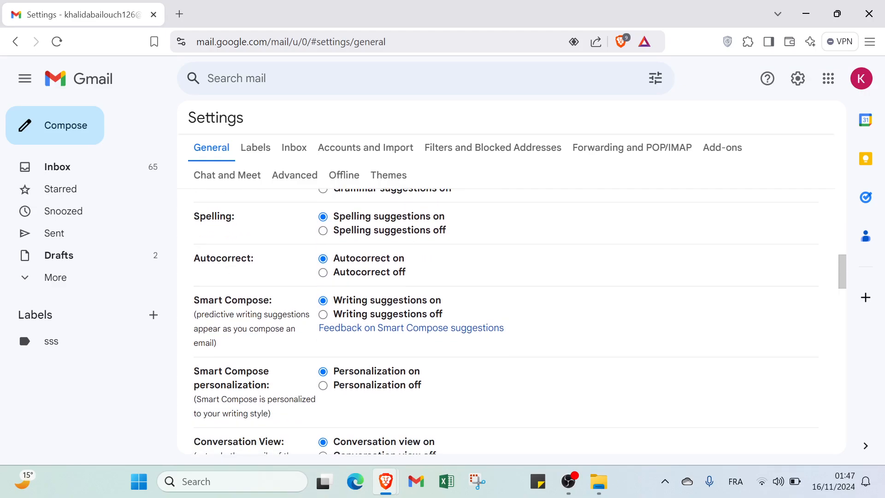
{"action": "scroll", "coordinate": [226, 295], "scroll_direction": "down", "scroll_amount": 2}
{"action": "scroll", "coordinate": [226, 295], "scroll_direction": "down", "scroll_amount": 1}
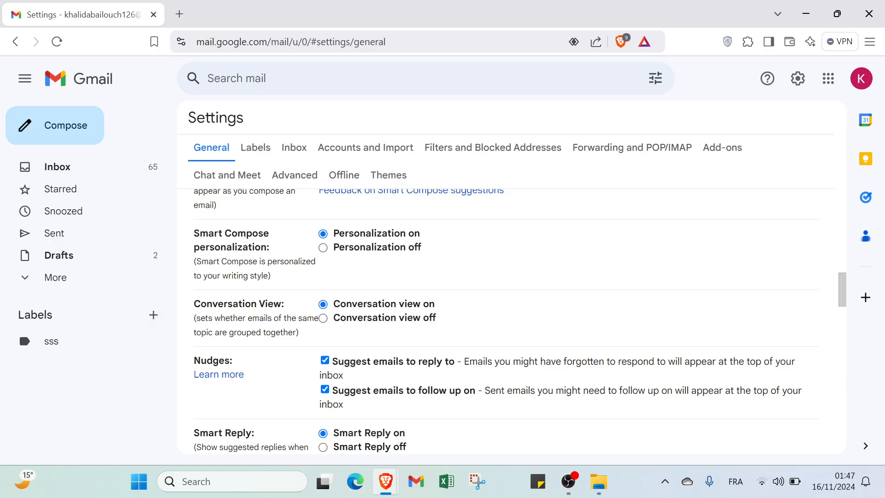
{"action": "scroll", "coordinate": [225, 379], "scroll_direction": "down", "scroll_amount": 3}
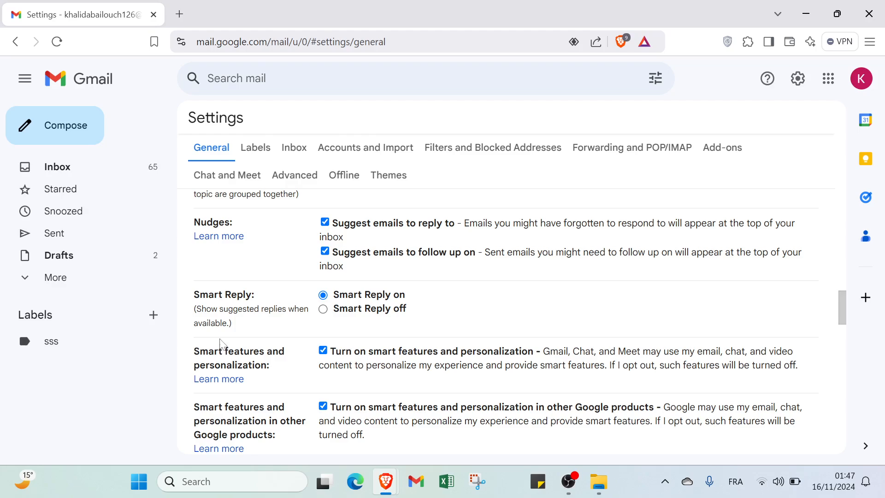
{"action": "scroll", "coordinate": [221, 334], "scroll_direction": "down", "scroll_amount": 2}
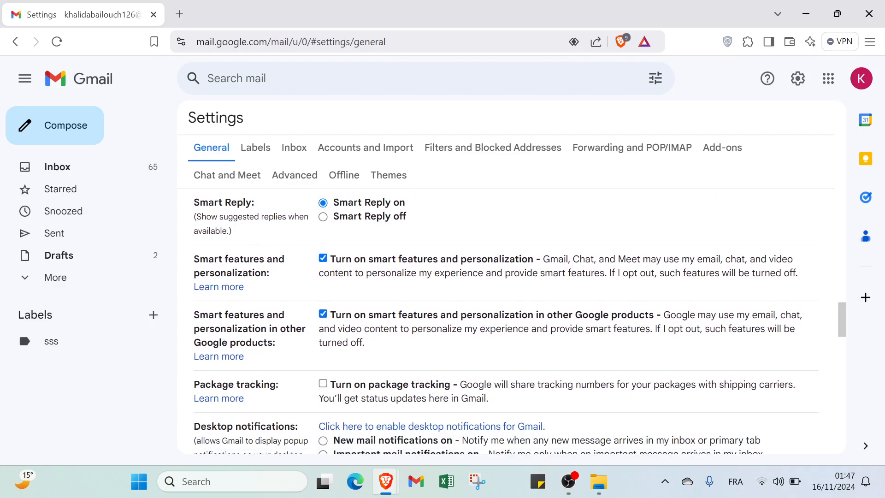
{"action": "scroll", "coordinate": [247, 342], "scroll_direction": "down", "scroll_amount": 1}
{"action": "scroll", "coordinate": [226, 319], "scroll_direction": "down", "scroll_amount": 5}
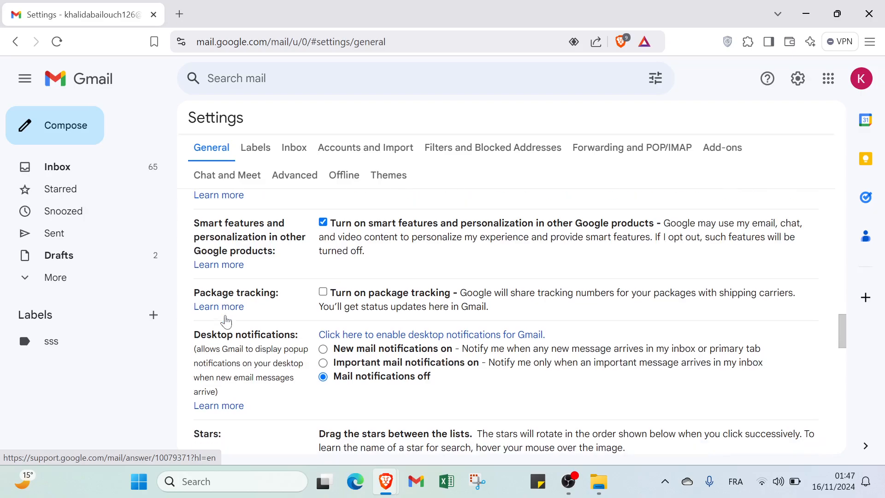
{"action": "scroll", "coordinate": [227, 327], "scroll_direction": "down", "scroll_amount": 1}
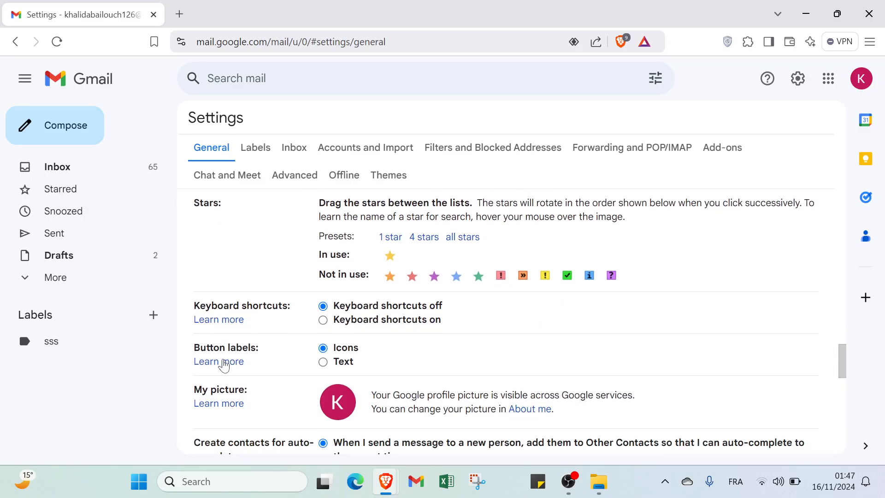
{"action": "scroll", "coordinate": [243, 369], "scroll_direction": "down", "scroll_amount": 4}
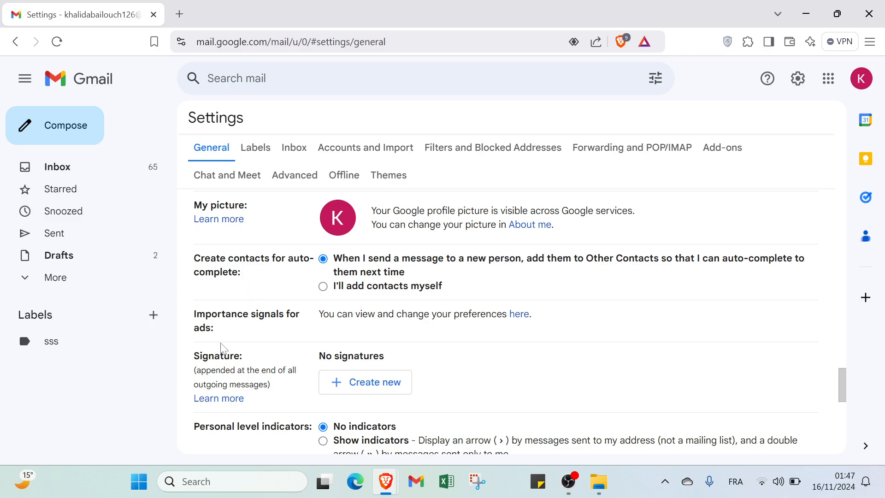
Check the naming dialog for a new signature and close it without creating one.
{"action": "scroll", "coordinate": [224, 351], "scroll_direction": "down", "scroll_amount": 2}
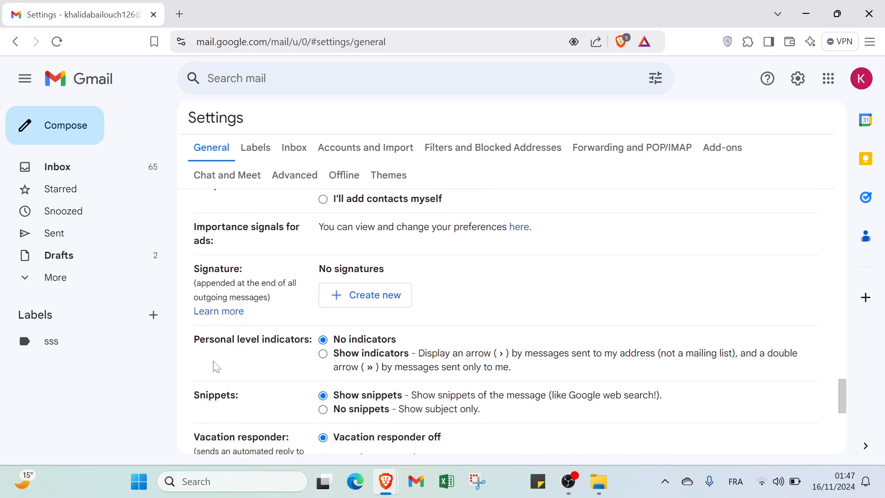
{"action": "left_click", "coordinate": [341, 295]}
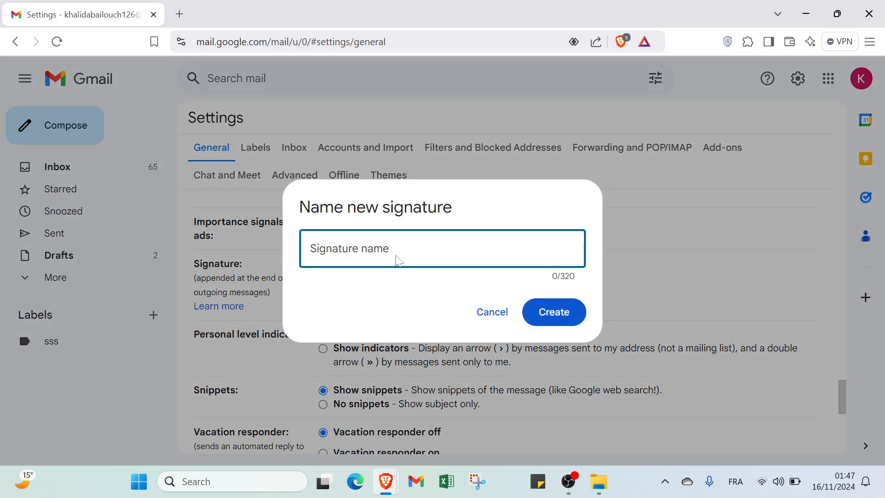
{"action": "left_click", "coordinate": [492, 312]}
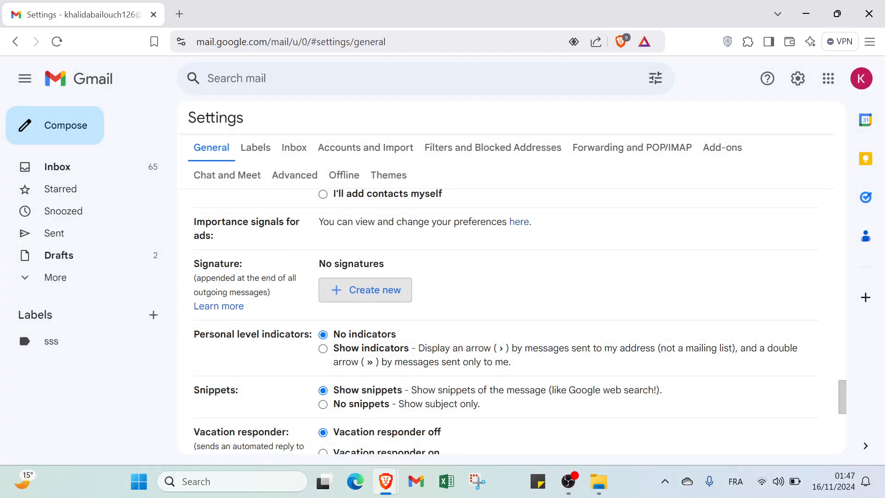
Examine the vacation responder options and go back to the beginning of the General settings.
{"action": "scroll", "coordinate": [235, 382], "scroll_direction": "down", "scroll_amount": 5}
{"action": "scroll", "coordinate": [235, 382], "scroll_direction": "down", "scroll_amount": 1}
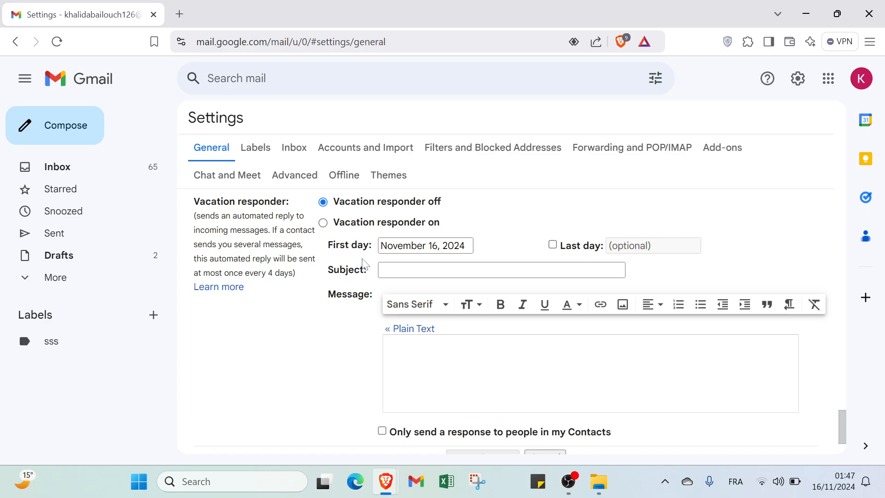
{"action": "scroll", "coordinate": [359, 267], "scroll_direction": "up", "scroll_amount": 15}
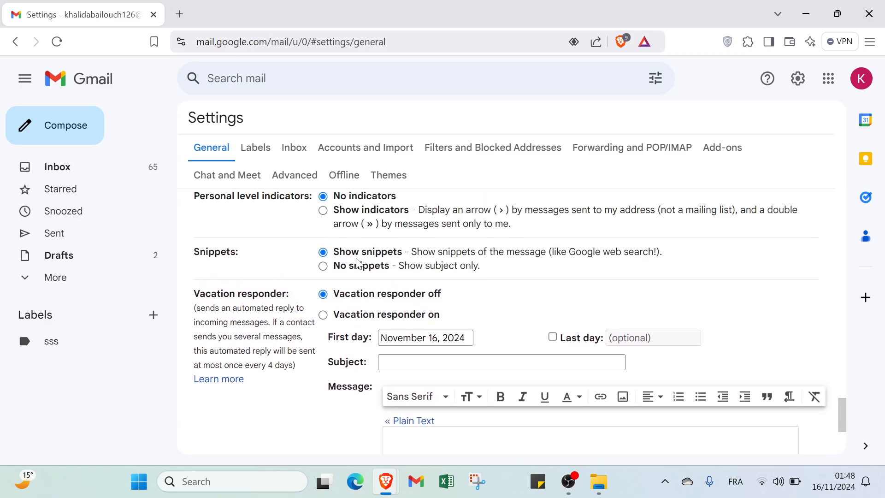
{"action": "scroll", "coordinate": [358, 263], "scroll_direction": "up", "scroll_amount": 15}
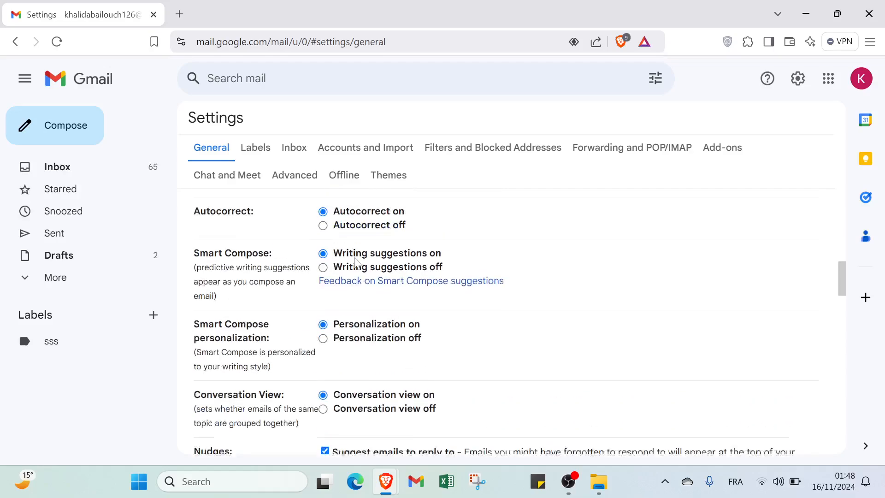
{"action": "scroll", "coordinate": [355, 261], "scroll_direction": "up", "scroll_amount": 2}
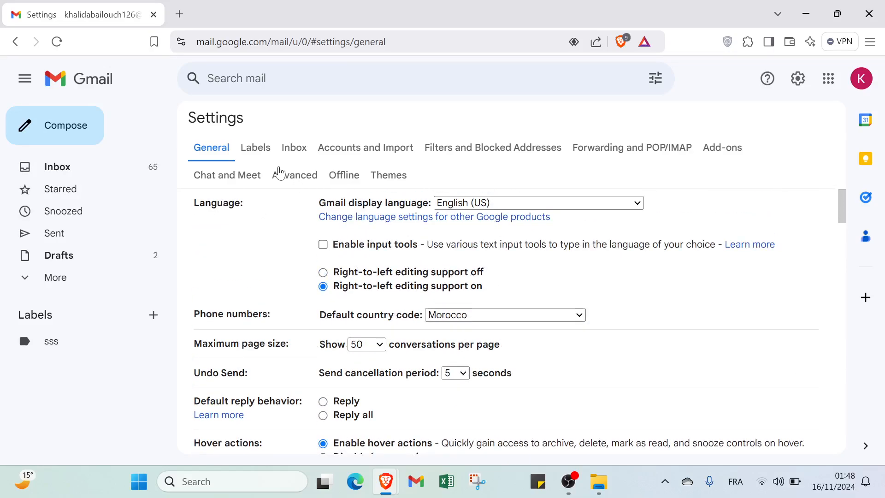
Look through the Advanced, Offline, Themes, and Chat and Meet settings.
{"action": "left_click", "coordinate": [293, 180]}
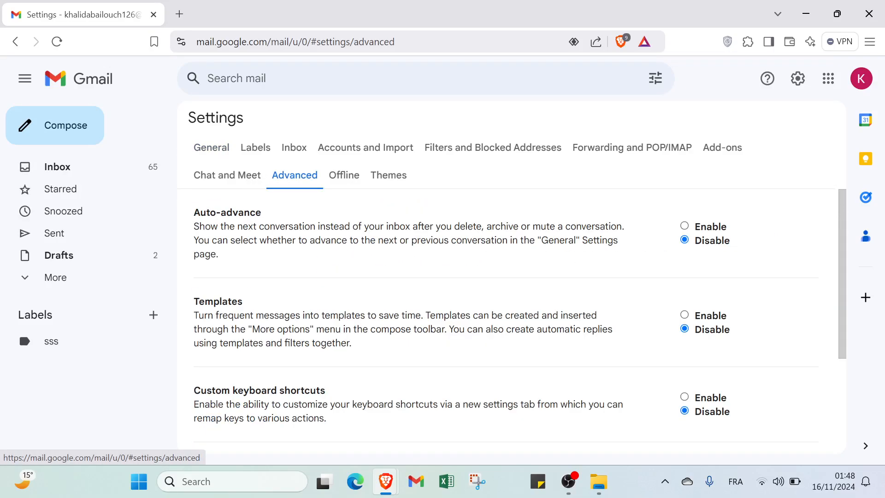
{"action": "left_click", "coordinate": [337, 175]}
{"action": "left_click", "coordinate": [378, 176]}
{"action": "left_click", "coordinate": [208, 182]}
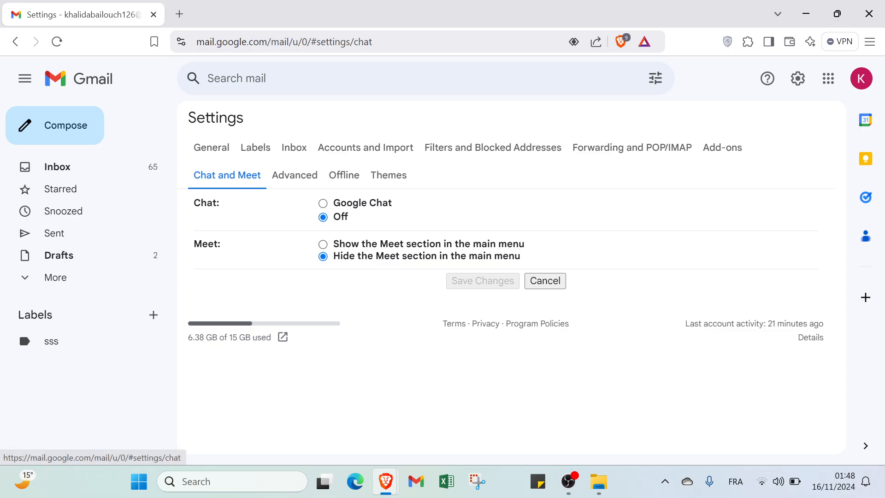
Look through the Labels, Inbox, Accounts and Import, Filters and Blocked Addresses, Forwarding and POP/IMAP, and Add-ons settings, and return to the Inbox.
{"action": "left_click", "coordinate": [258, 156]}
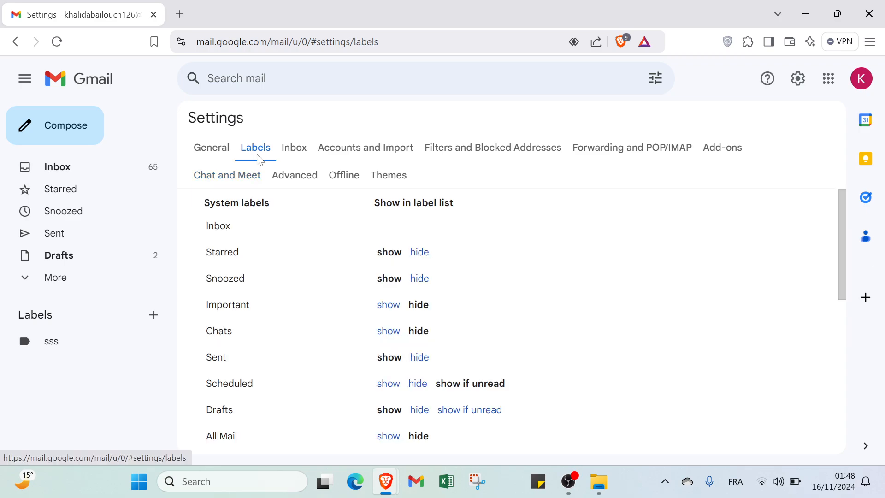
{"action": "left_click", "coordinate": [290, 150]}
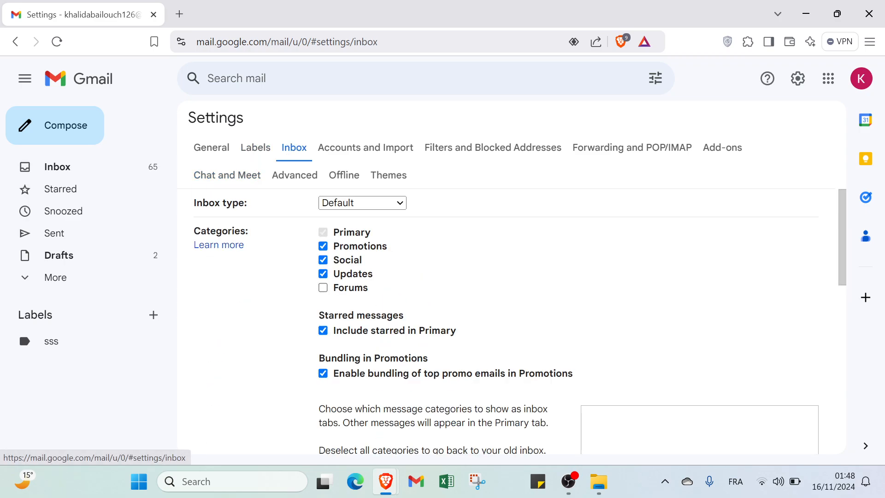
{"action": "left_click", "coordinate": [344, 155]}
{"action": "left_click", "coordinate": [443, 157]}
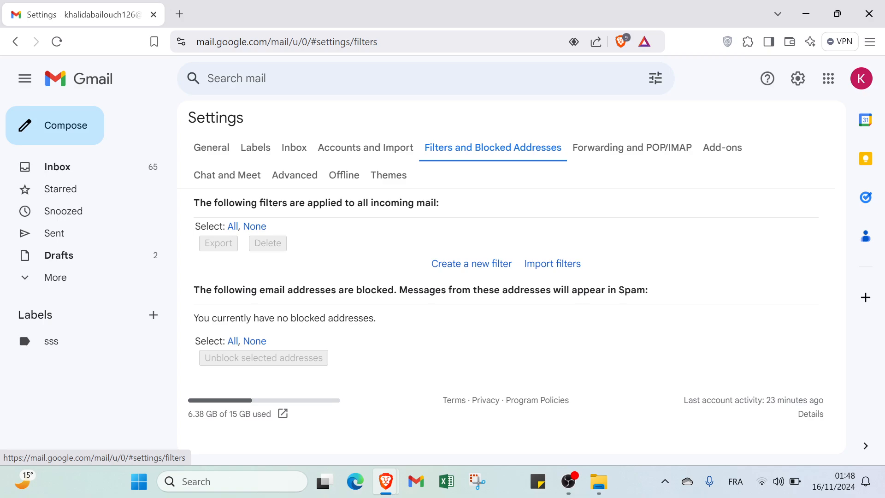
{"action": "left_click", "coordinate": [604, 148]}
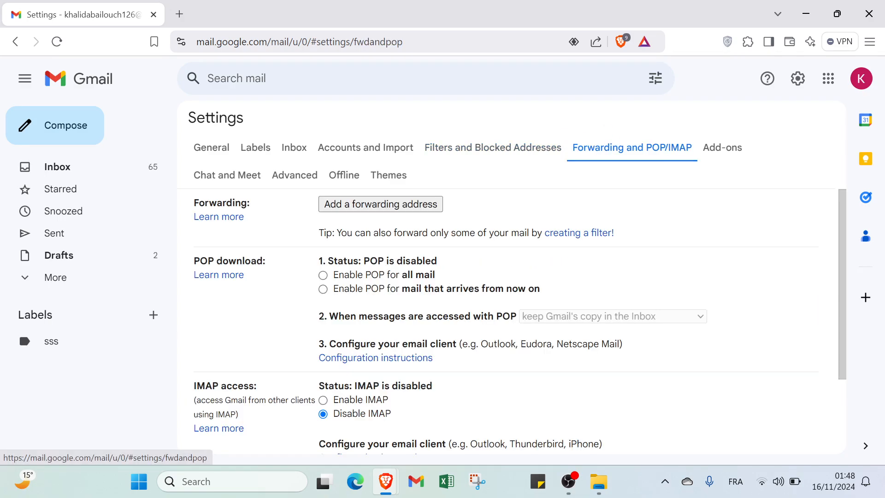
{"action": "left_click", "coordinate": [707, 155]}
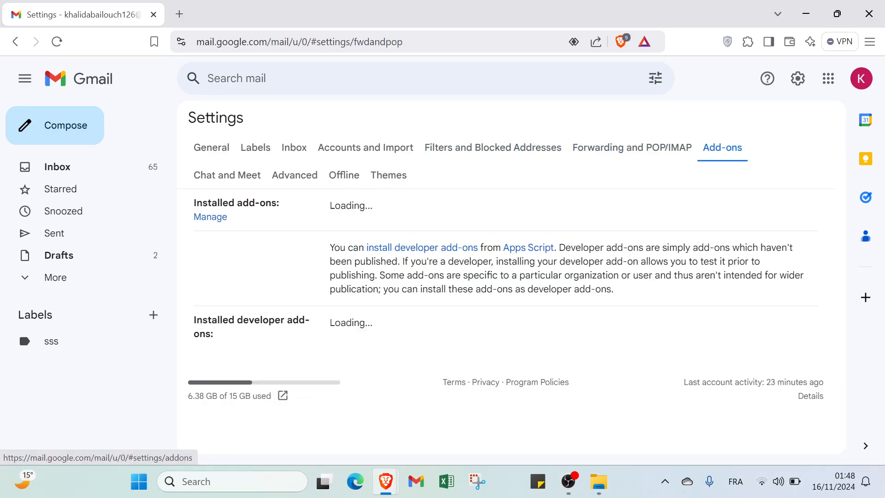
{"action": "left_click", "coordinate": [215, 154]}
{"action": "left_click", "coordinate": [62, 172]}
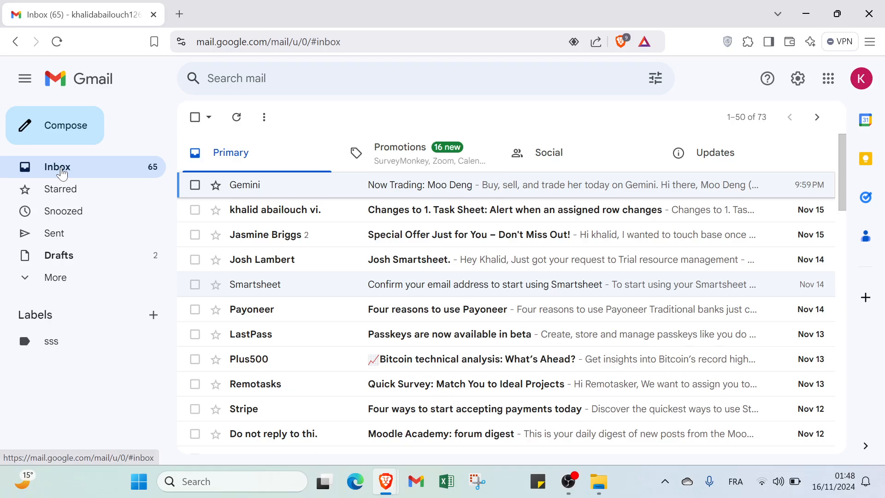